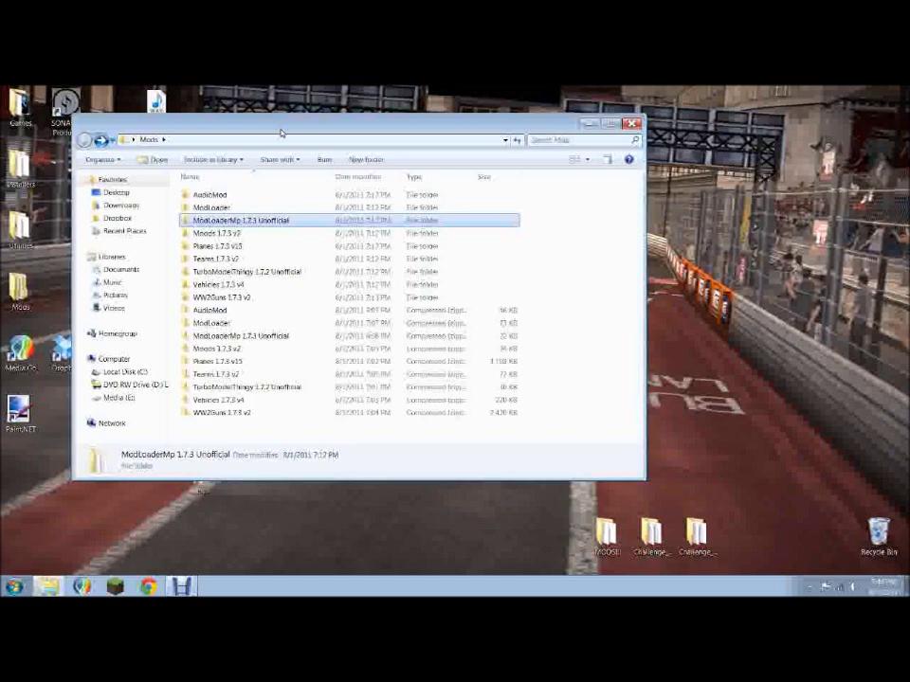
# - Look over the extracted mod folders and their zip archives in the Mods folder
pyautogui.moveTo(287, 131); pyautogui.dragTo(369, 150)
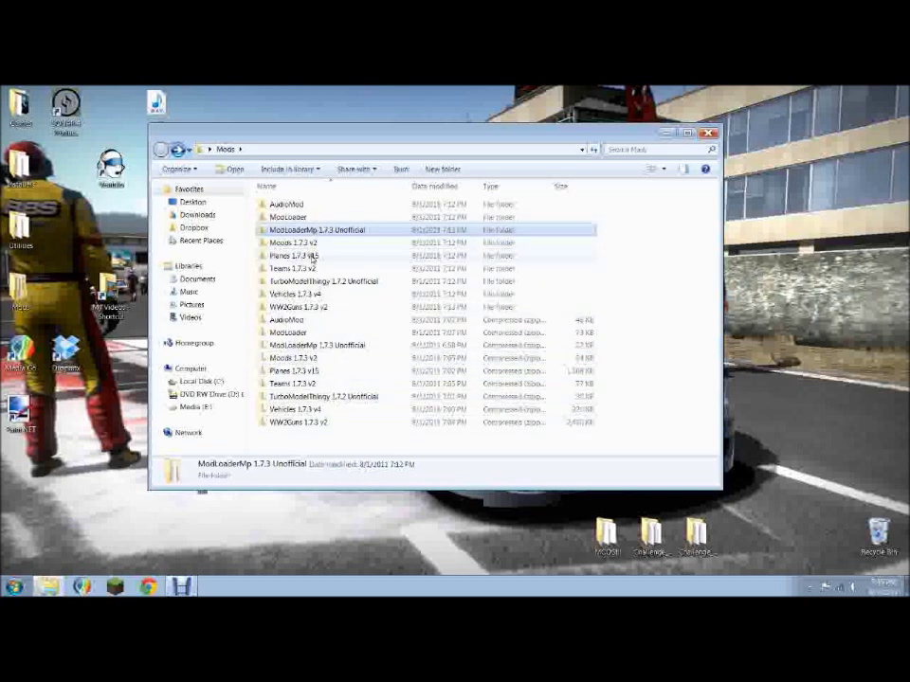
pyautogui.click(309, 256)
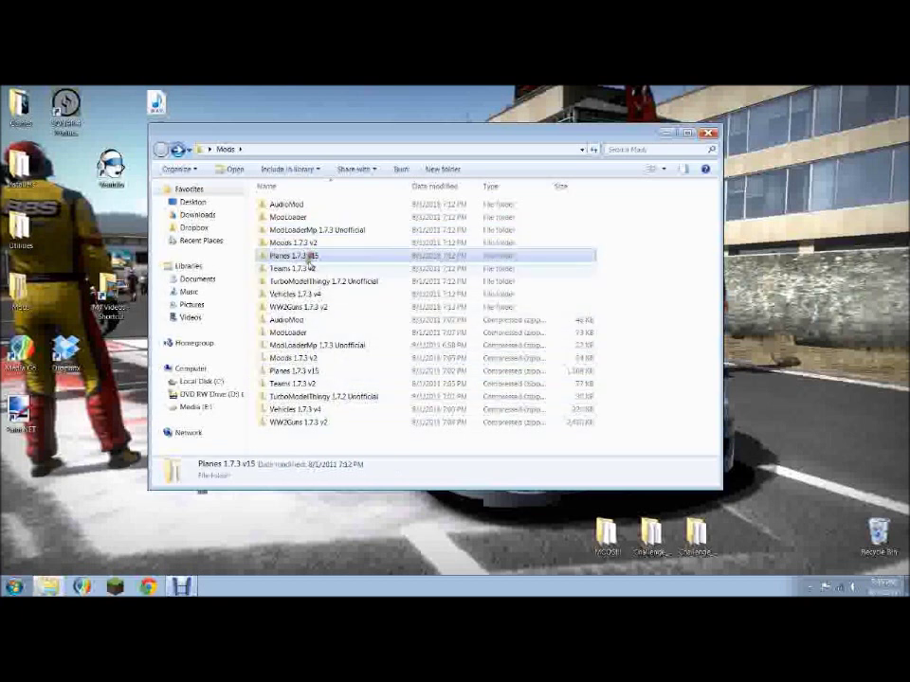
pyautogui.click(298, 320)
pyautogui.click(301, 308)
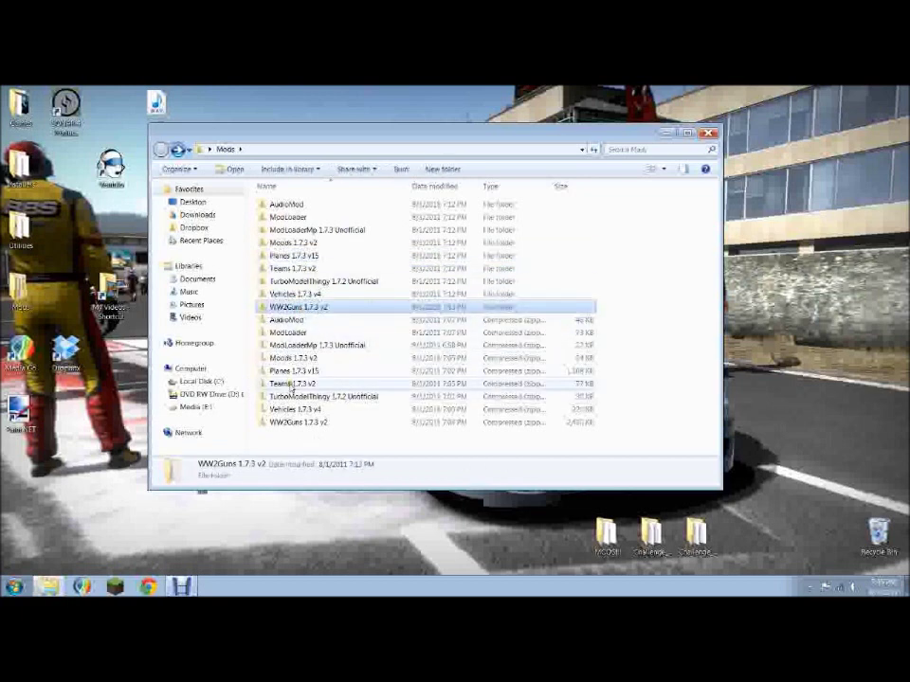
pyautogui.click(300, 320)
pyautogui.click(297, 334)
pyautogui.click(296, 358)
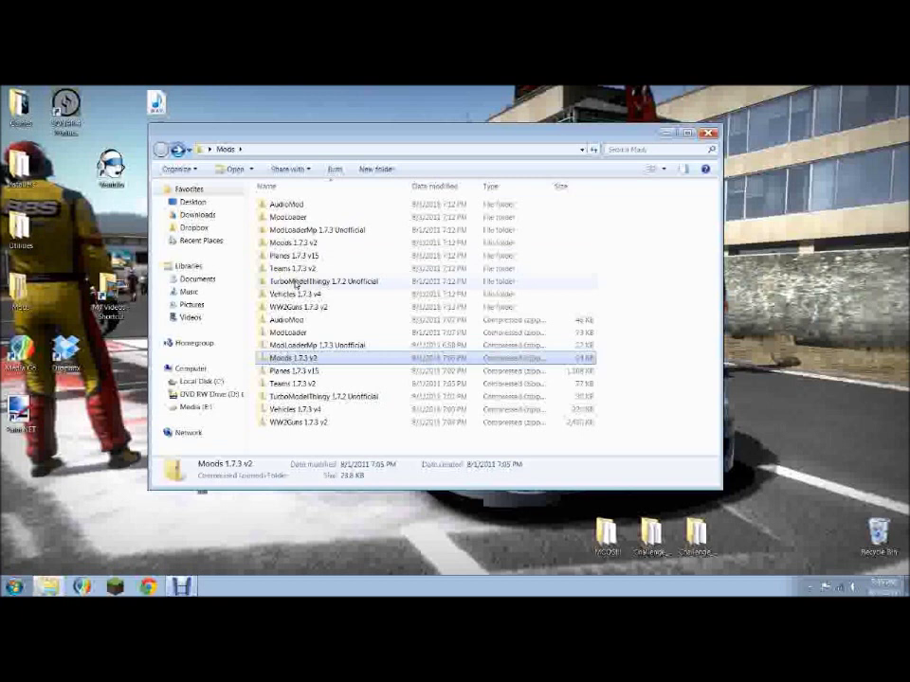
# - Open the Roaming application data folder by running %appdata%
pyautogui.click(11, 585)
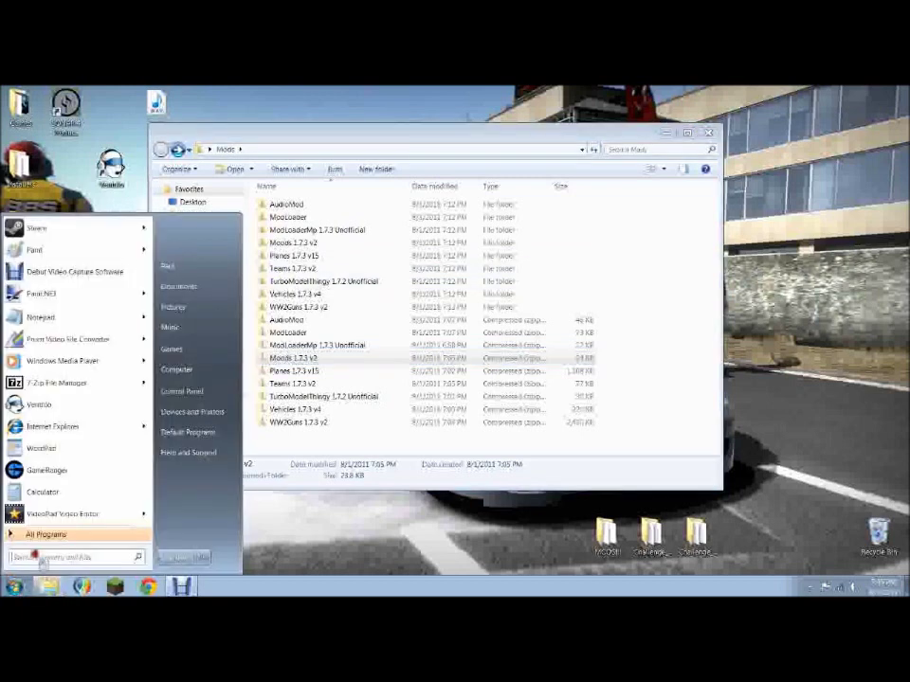
pyautogui.write('run')
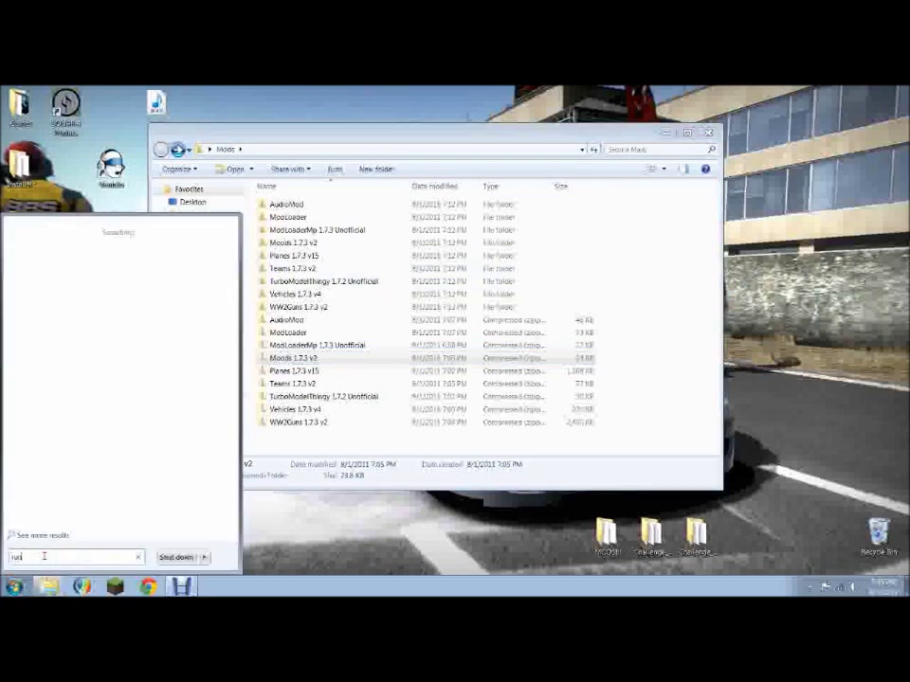
pyautogui.press('Return')
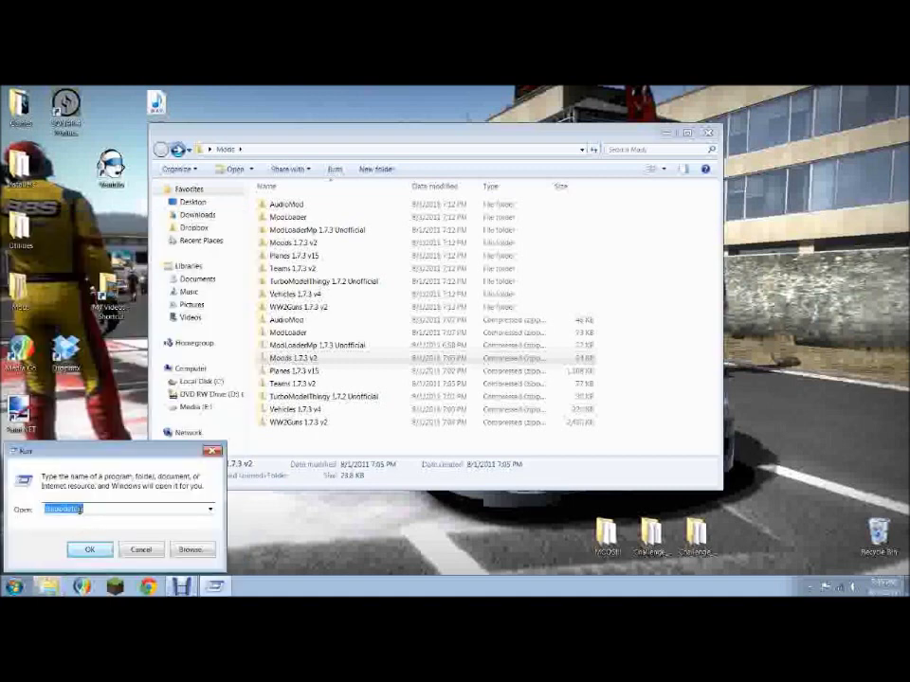
pyautogui.click(45, 510)
pyautogui.doubleClick(80, 509)
pyautogui.click(90, 549)
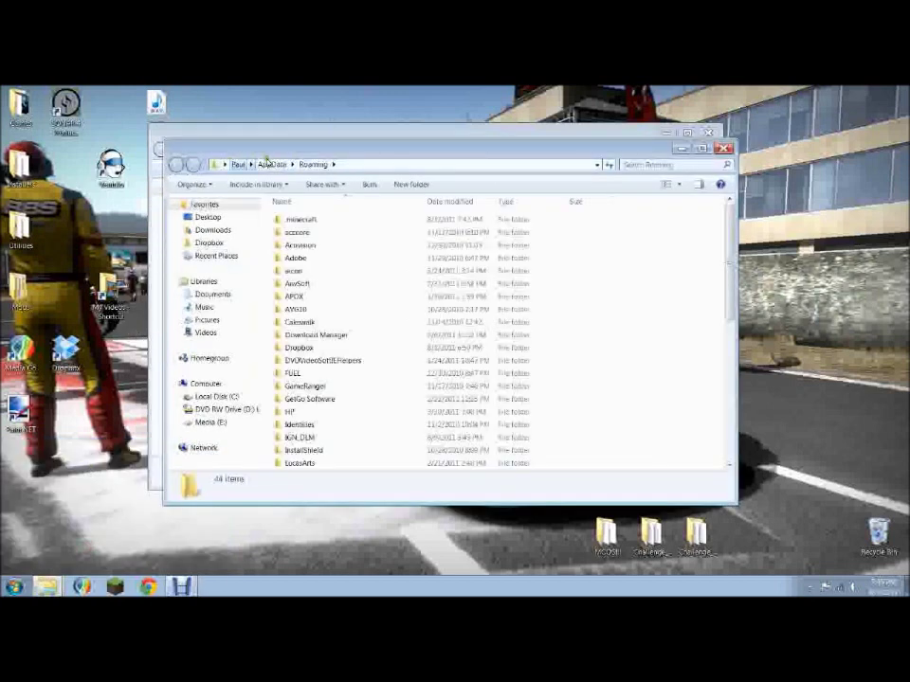
# - Find the minecraft jar in the .minecraft bin folder and open it with 7-Zip File Manager
pyautogui.doubleClick(311, 221)
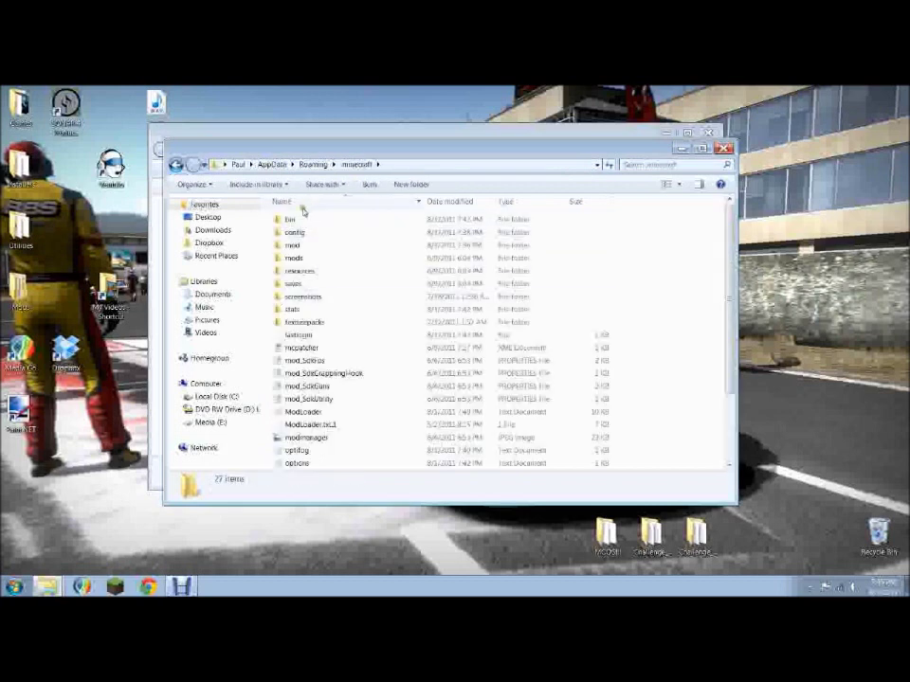
pyautogui.doubleClick(293, 220)
pyautogui.click(301, 284)
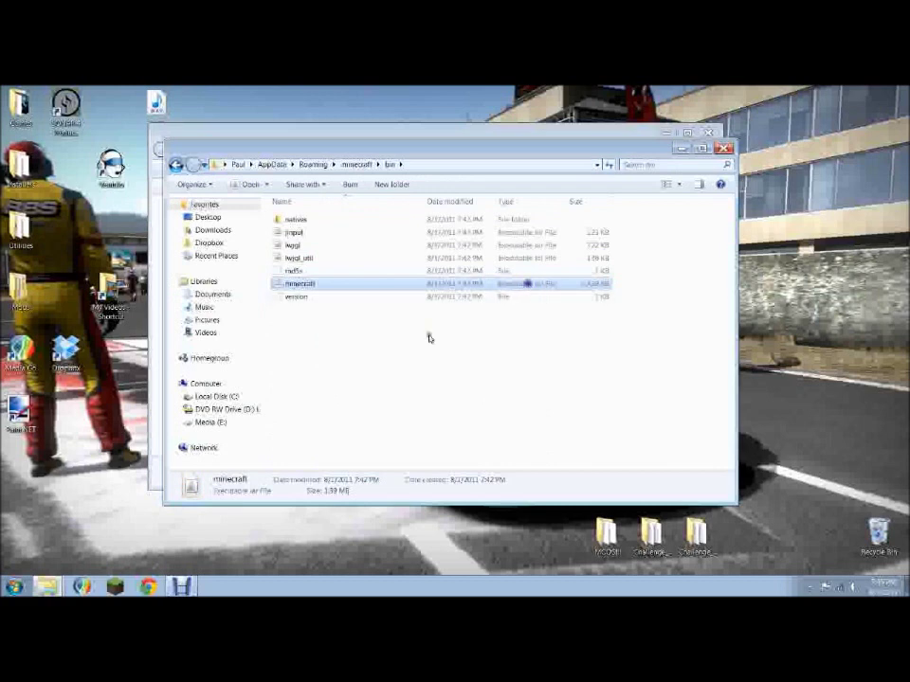
pyautogui.rightClick(528, 284)
pyautogui.moveTo(615, 329)
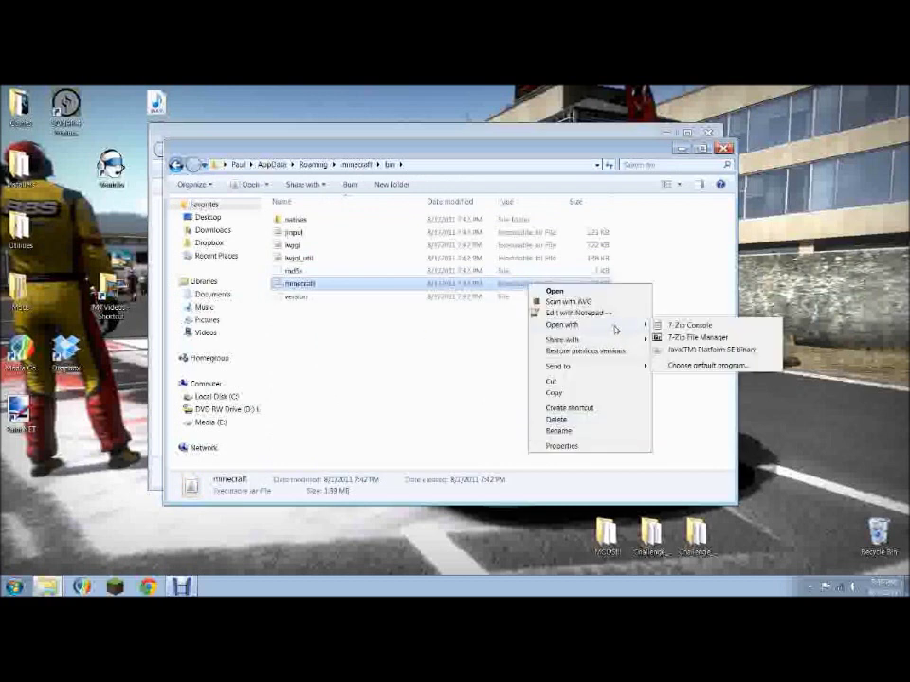
pyautogui.click(680, 337)
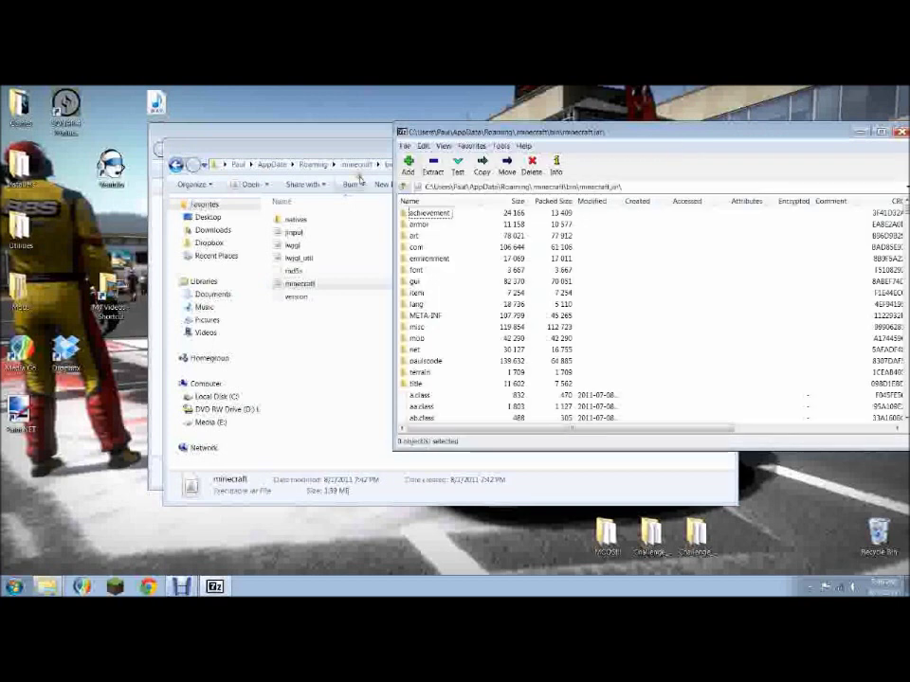
# - Return the Explorer window from bin to the .minecraft folder and minimize it
pyautogui.click(345, 149)
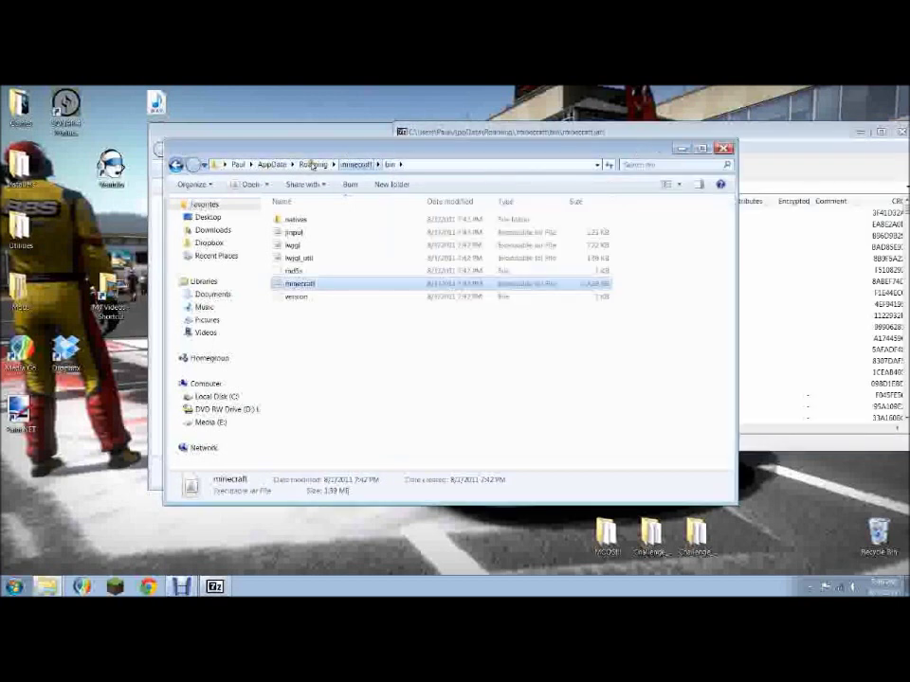
pyautogui.click(178, 165)
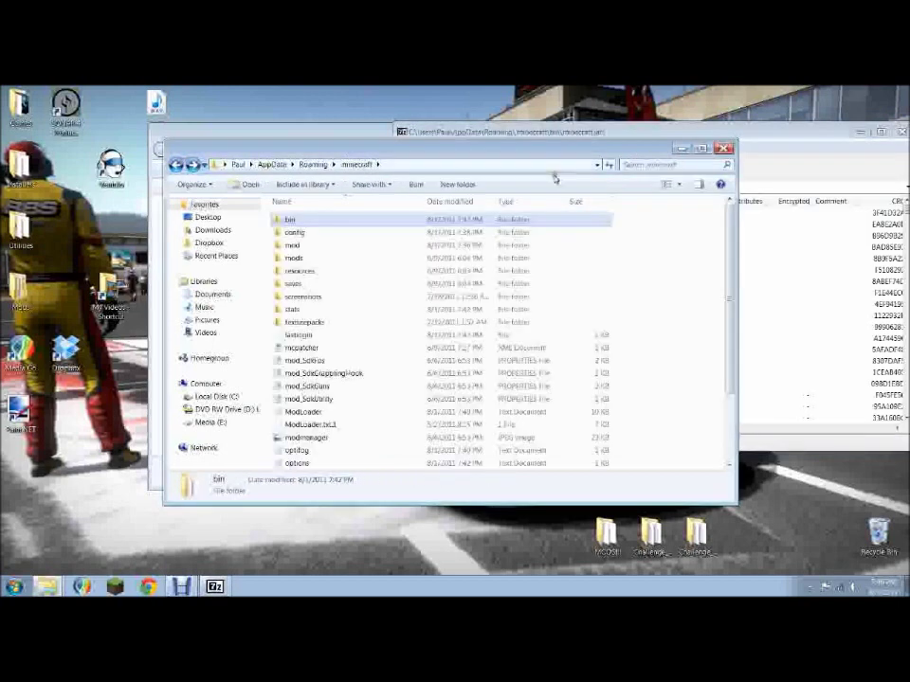
pyautogui.click(680, 149)
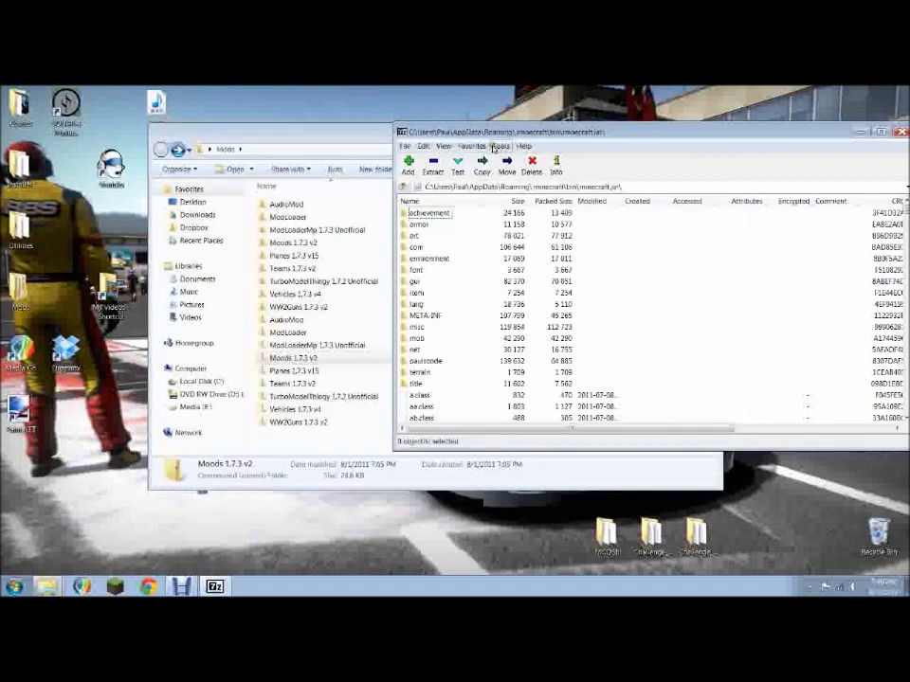
# - Copy all class files from the extracted ModLoader folder into the root of minecraft.jar
pyautogui.click(368, 135)
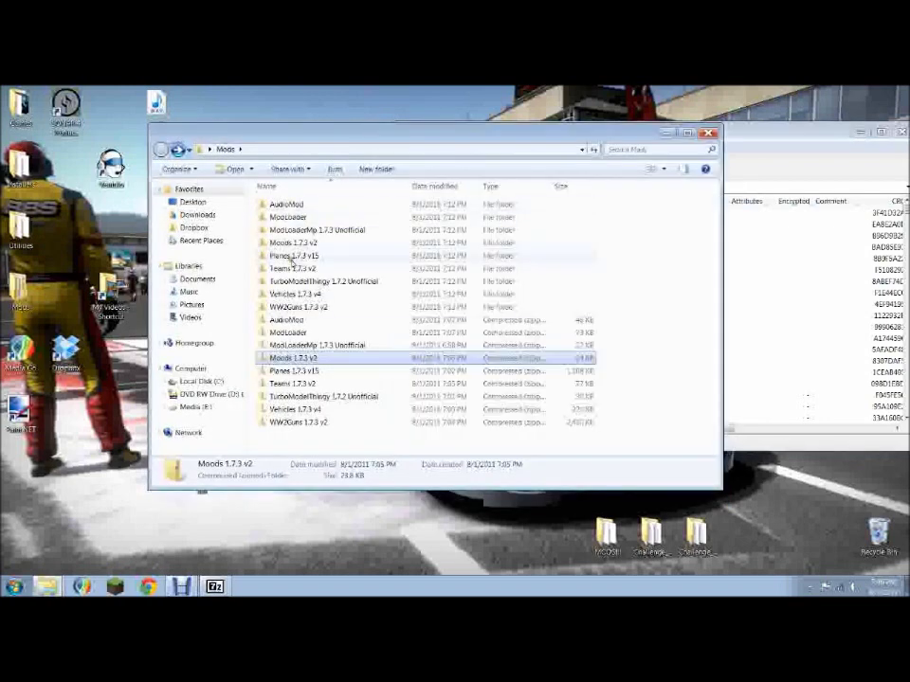
pyautogui.doubleClick(287, 218)
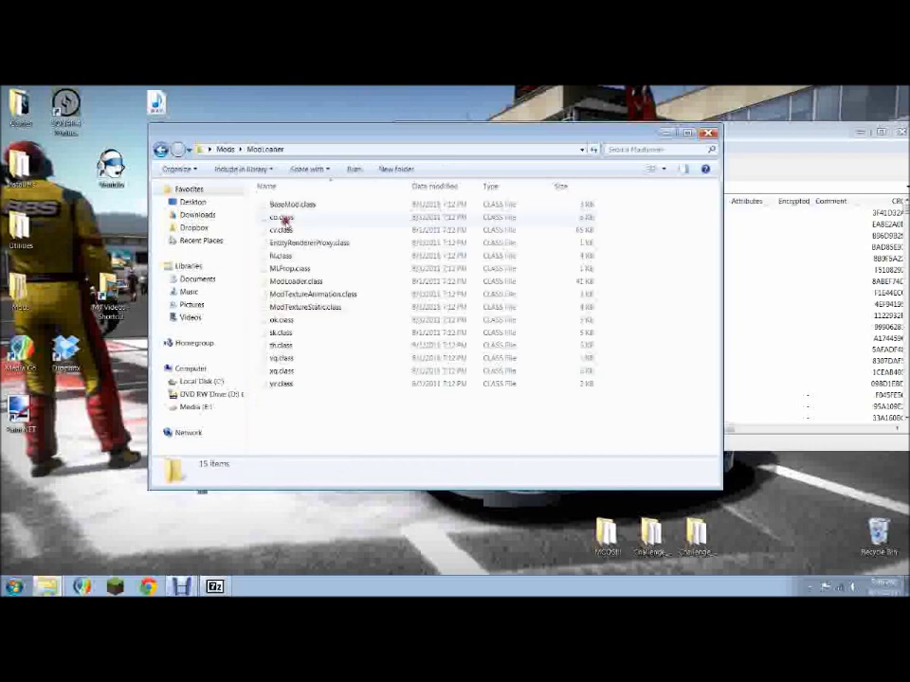
pyautogui.moveTo(280, 400); pyautogui.dragTo(305, 222)
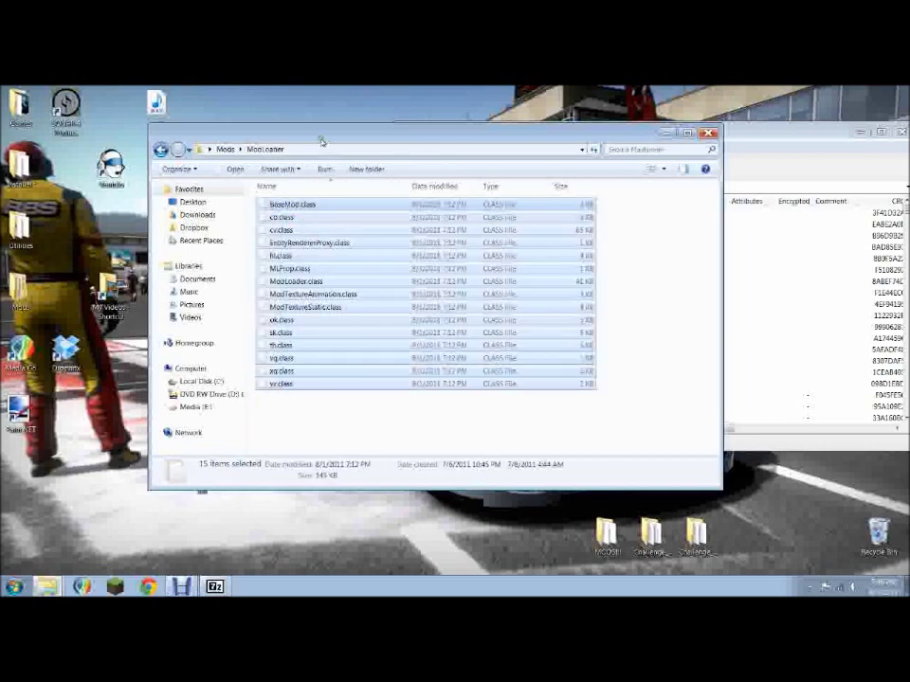
pyautogui.moveTo(321, 139); pyautogui.dragTo(142, 256)
pyautogui.moveTo(149, 398); pyautogui.dragTo(620, 417)
pyautogui.click(464, 379)
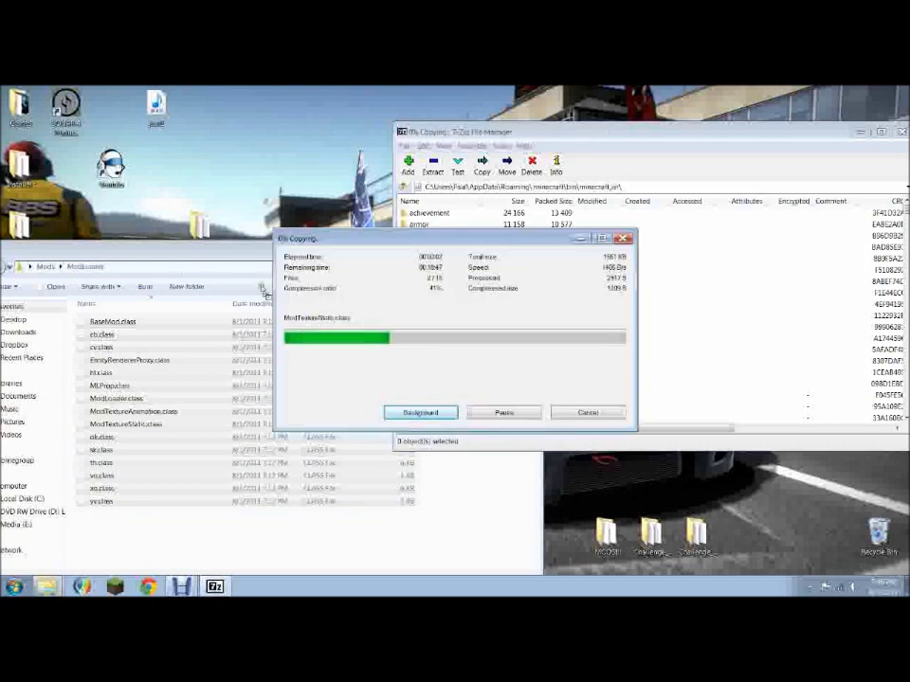
# - Copy all class files from the ModLoaderMp 1.7.3 Unofficial folder into minecraft.jar
pyautogui.moveTo(214, 254); pyautogui.dragTo(276, 209)
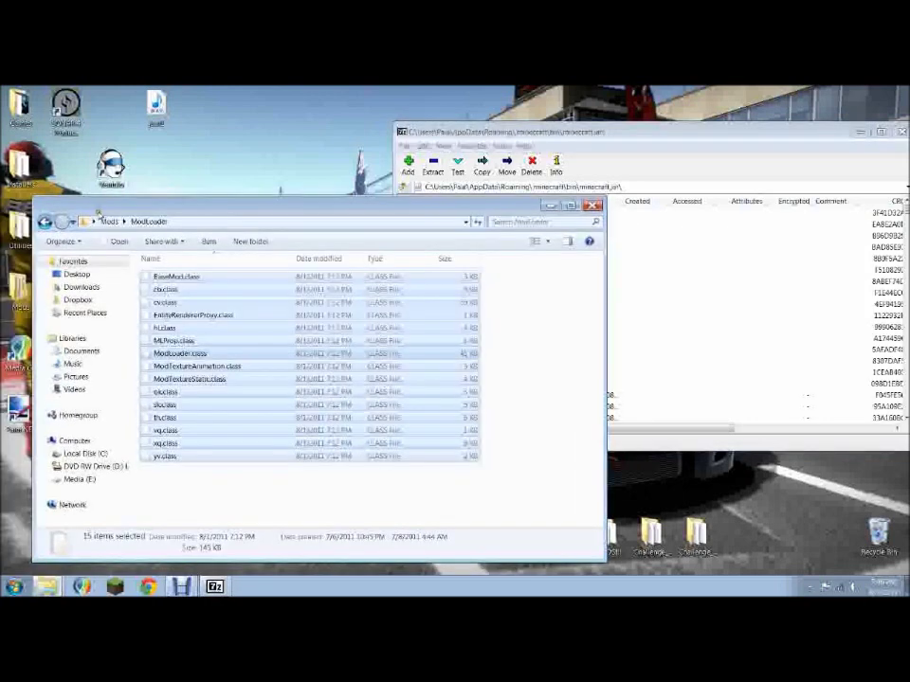
pyautogui.click(109, 220)
pyautogui.doubleClick(179, 304)
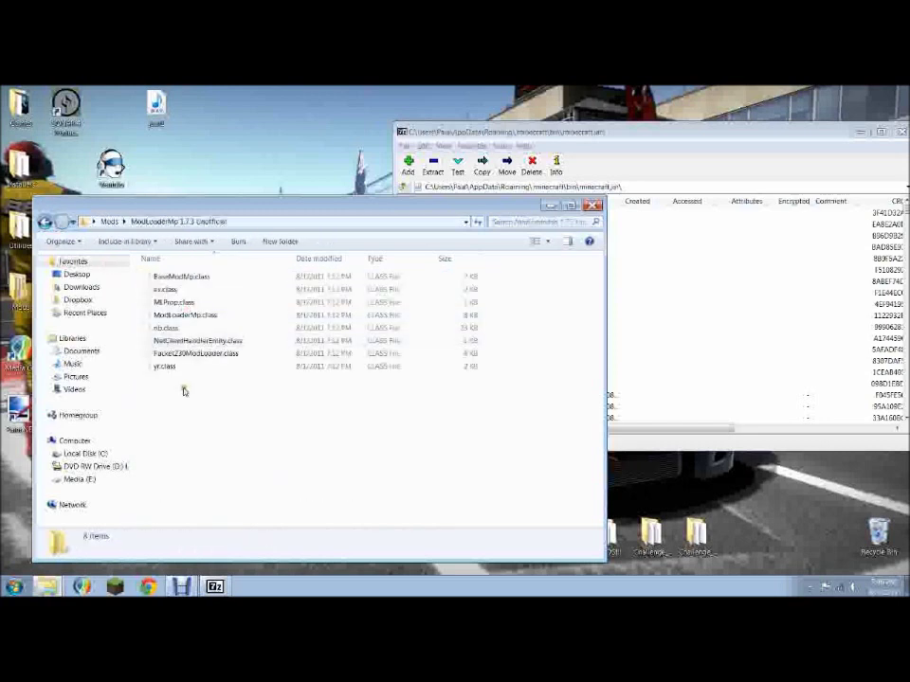
pyautogui.moveTo(183, 389); pyautogui.dragTo(199, 282)
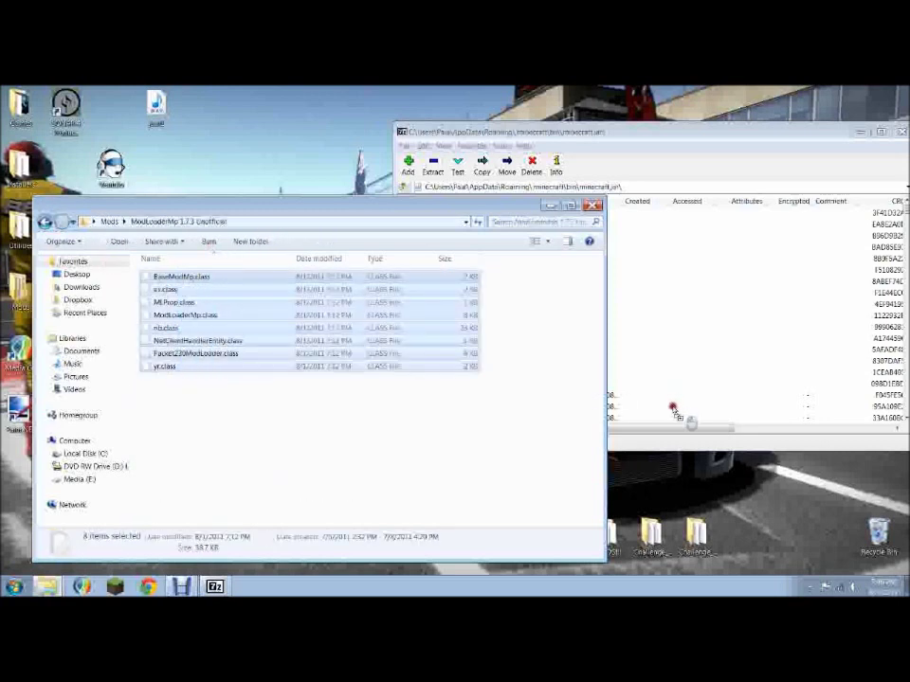
pyautogui.moveTo(621, 380); pyautogui.dragTo(616, 379)
pyautogui.click(455, 377)
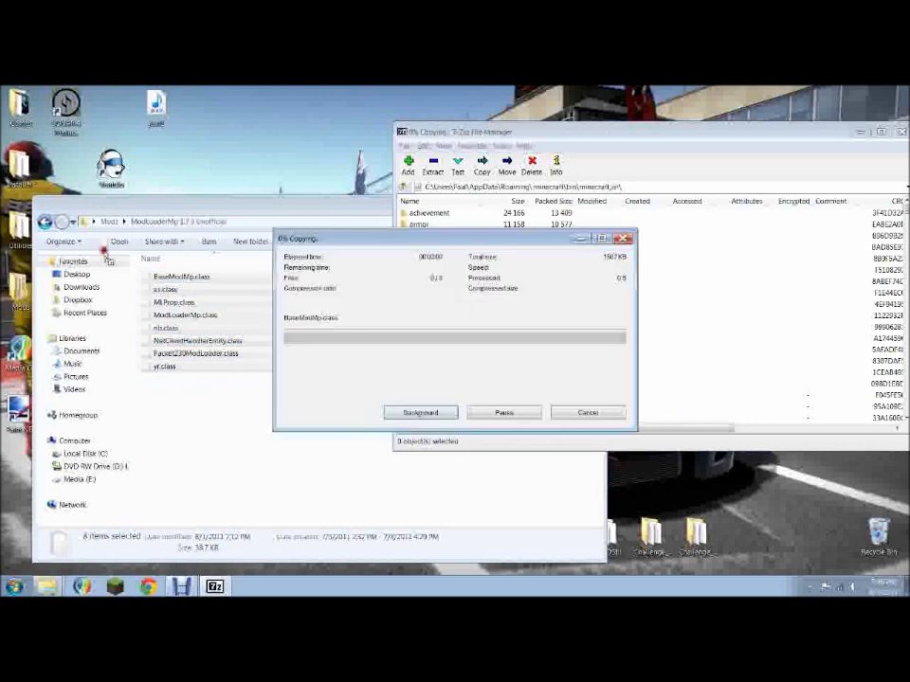
# - Copy the entire contents of the Planes 1.7.3 v15 jar files folder into minecraft.jar
pyautogui.click(191, 399)
pyautogui.click(45, 222)
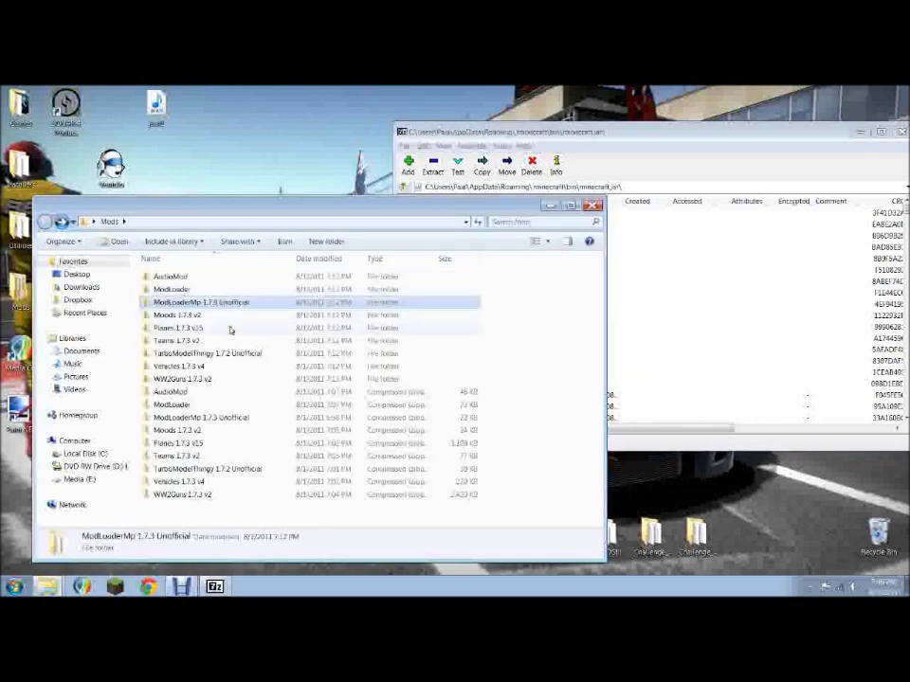
pyautogui.doubleClick(230, 329)
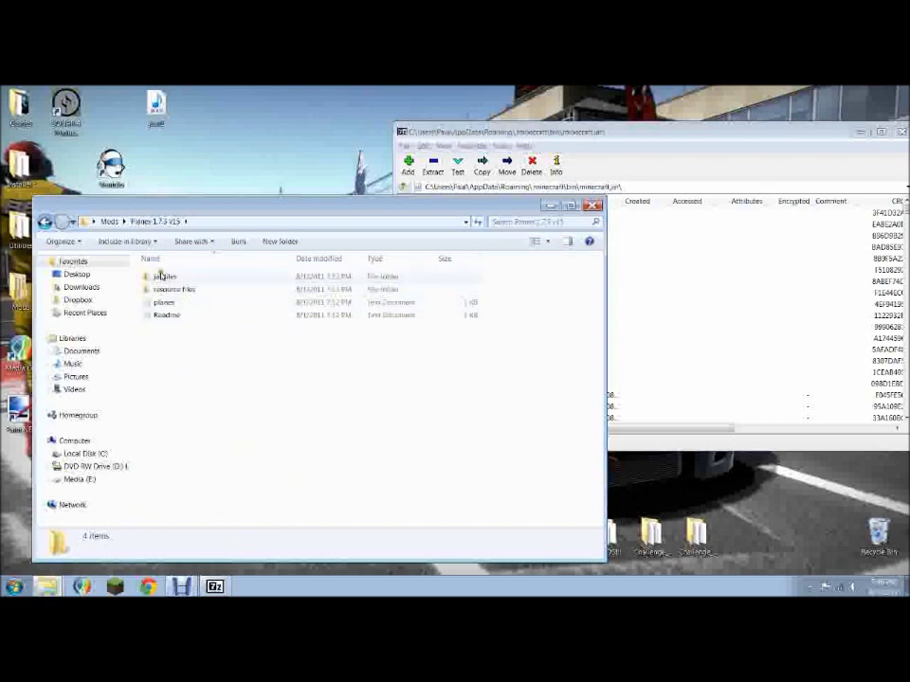
pyautogui.click(163, 274)
pyautogui.click(166, 291)
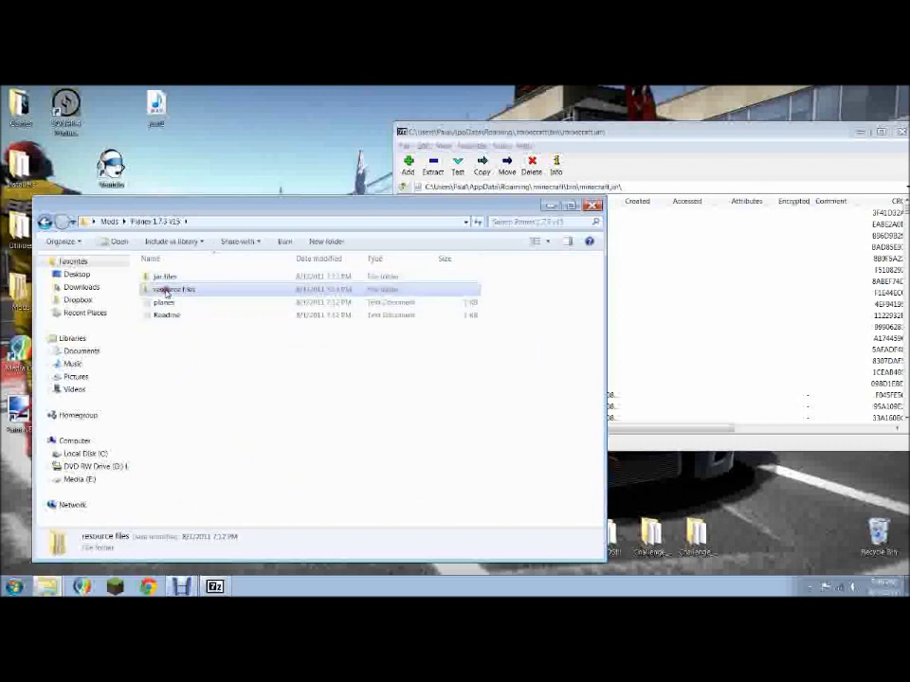
pyautogui.doubleClick(166, 275)
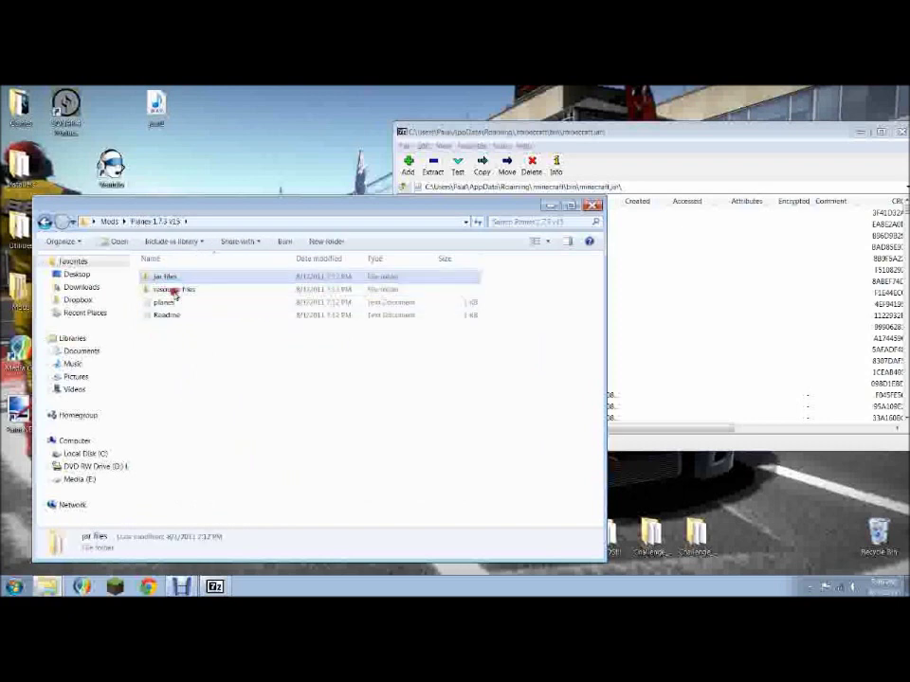
pyautogui.moveTo(134, 271); pyautogui.dragTo(648, 360)
pyautogui.click(493, 504)
pyautogui.click(450, 375)
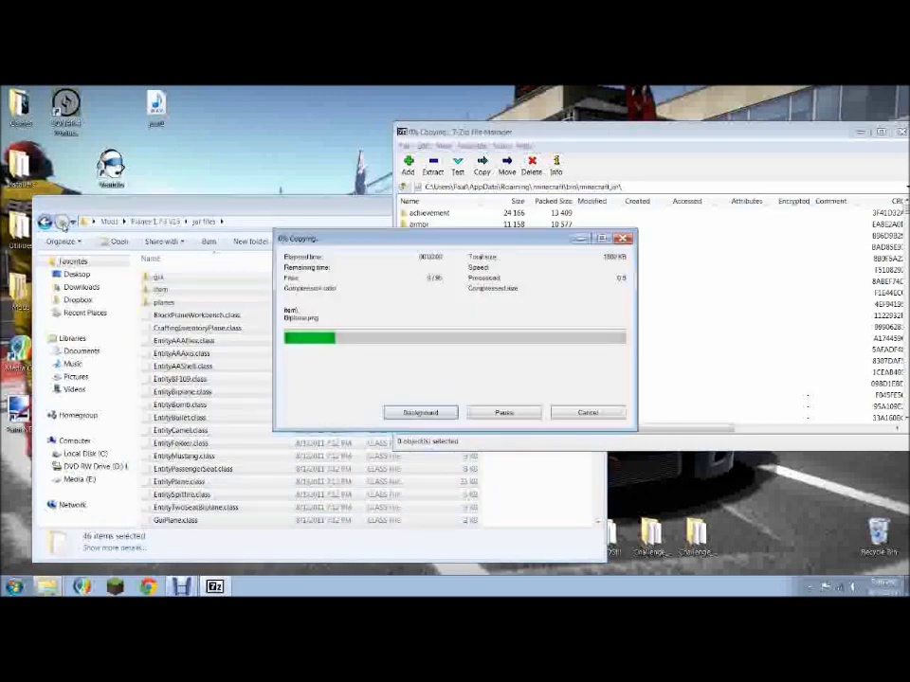
# - Open the Planes 1.7.3 v15 resource files folder and bring the .minecraft folder window up beside it
pyautogui.click(44, 220)
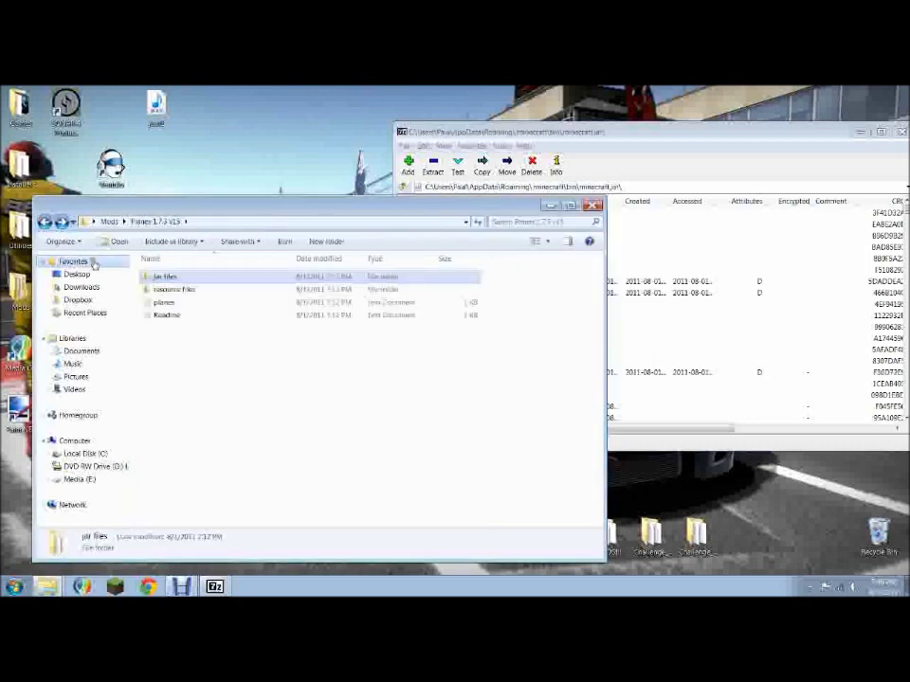
pyautogui.doubleClick(178, 290)
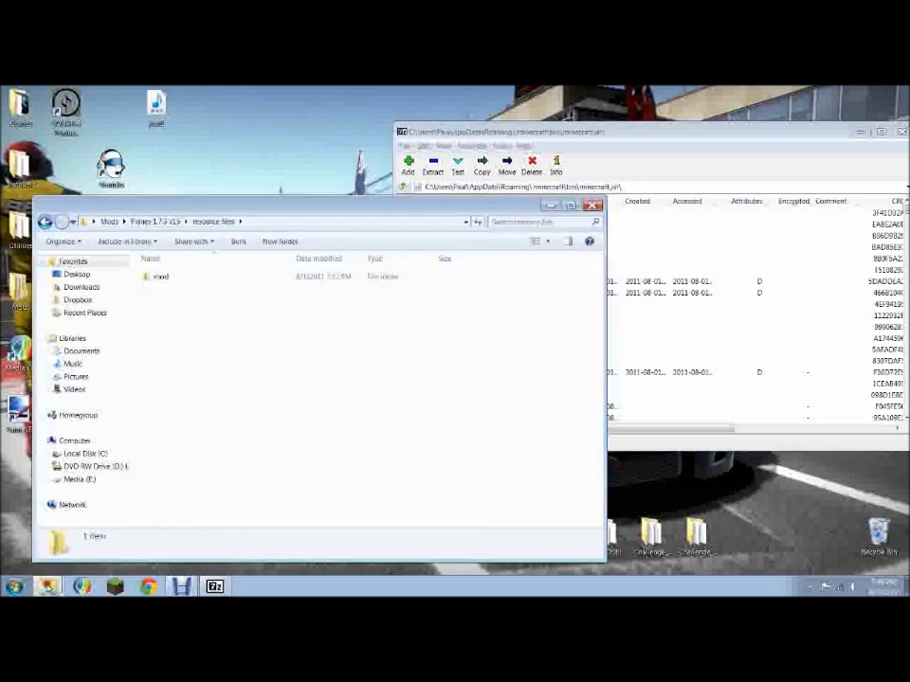
pyautogui.click(46, 587)
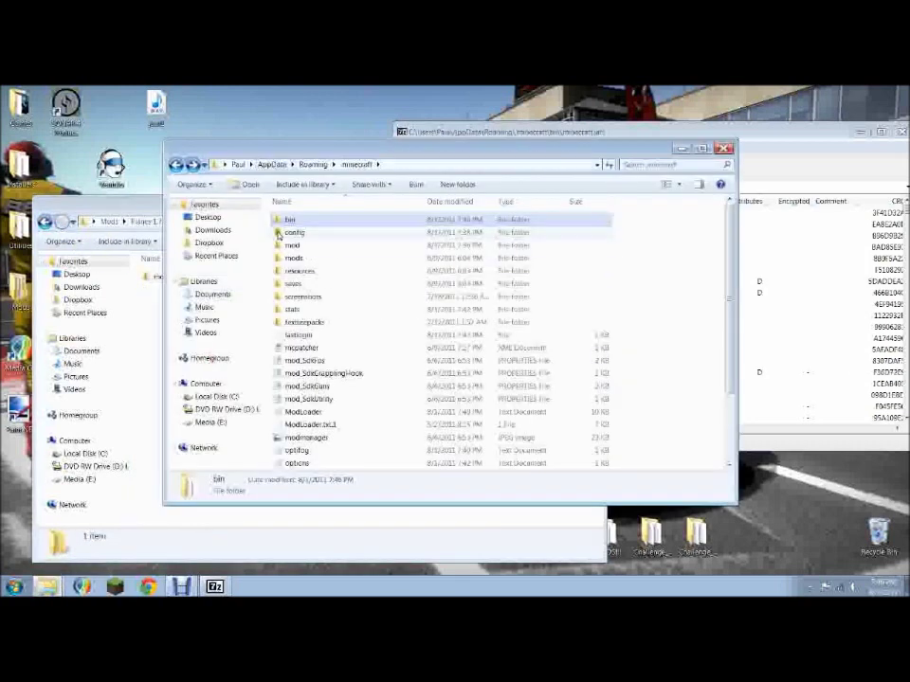
pyautogui.click(155, 324)
pyautogui.moveTo(157, 276); pyautogui.dragTo(662, 315)
pyautogui.click(356, 147)
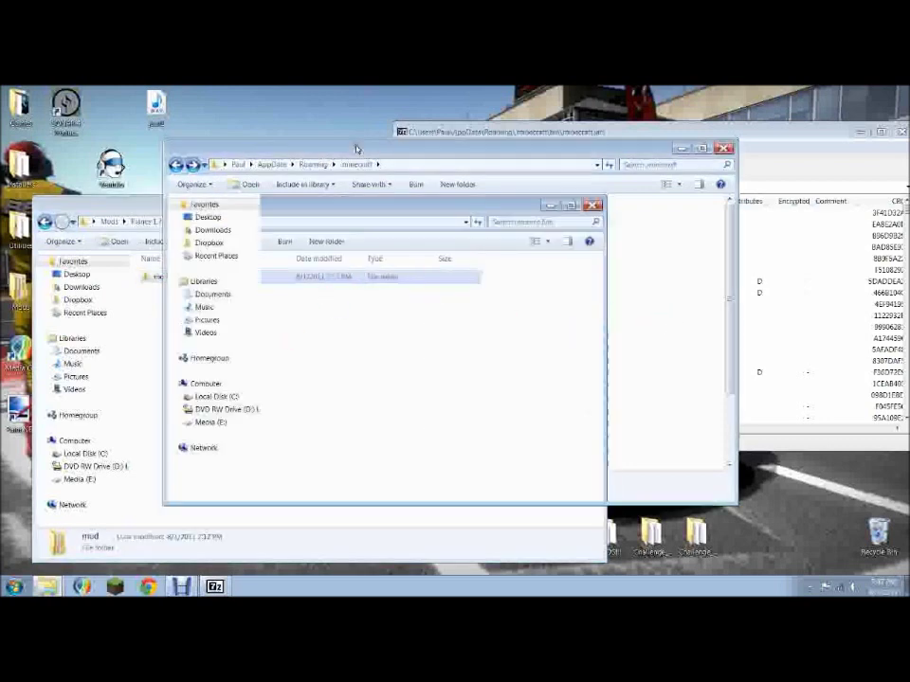
# - Move the Planes mod folder into .minecraft's resources folder, merging existing folders and replacing files with the same names
pyautogui.moveTo(157, 280); pyautogui.dragTo(304, 284)
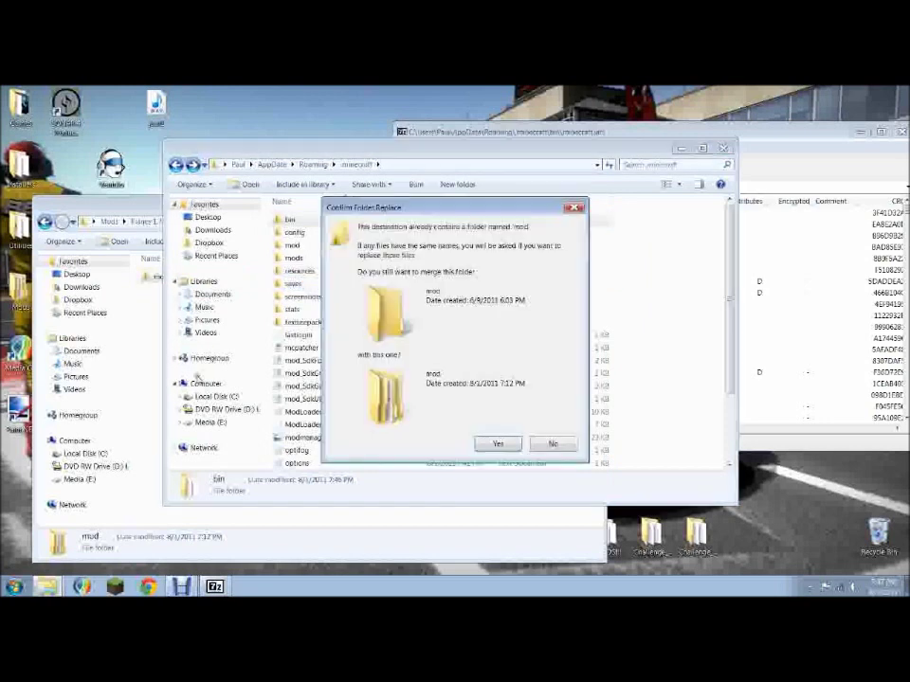
pyautogui.click(495, 445)
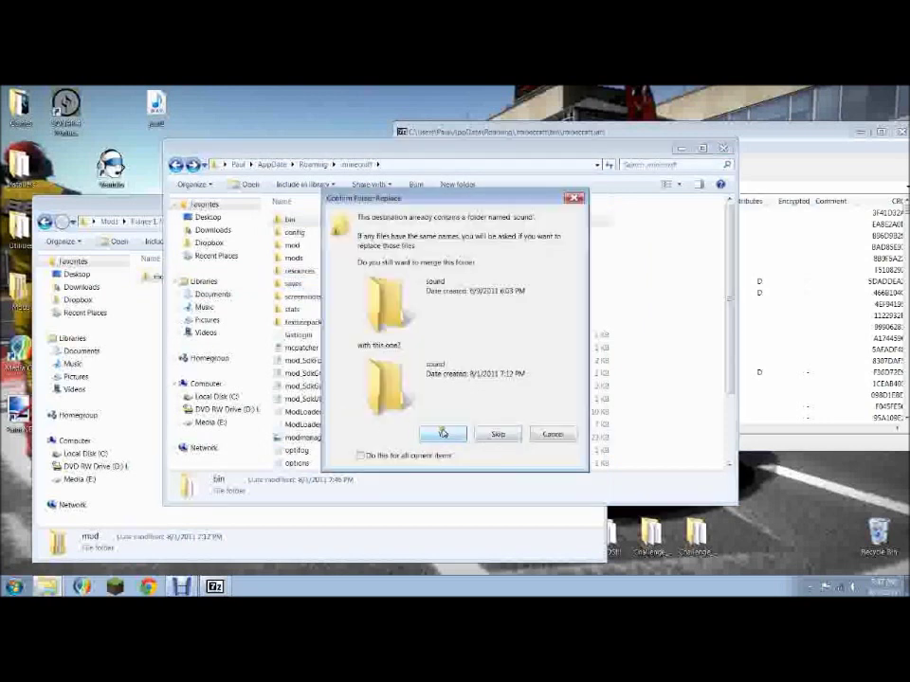
pyautogui.click(410, 455)
pyautogui.click(439, 435)
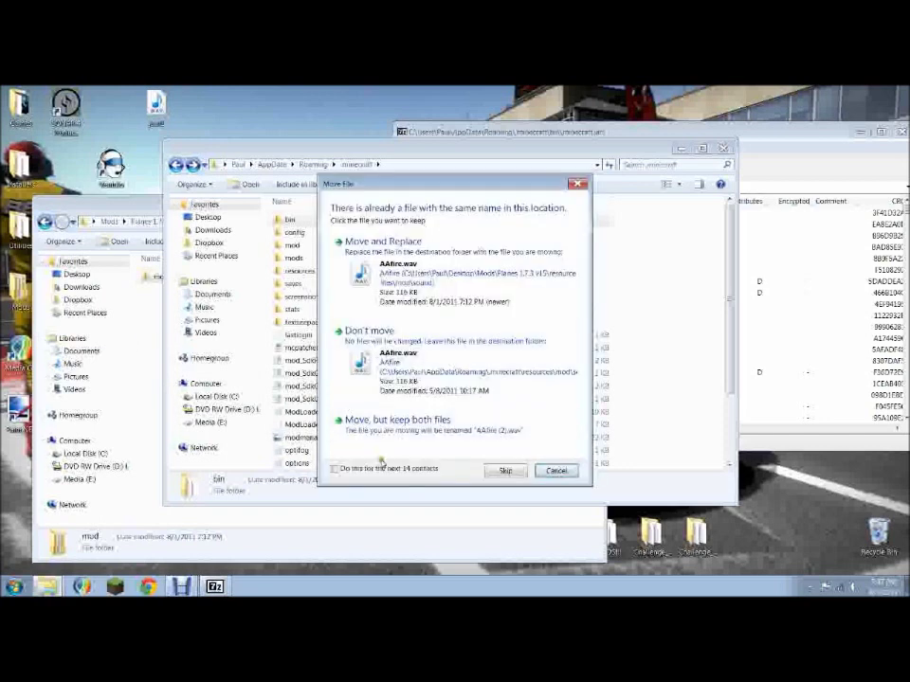
pyautogui.click(402, 286)
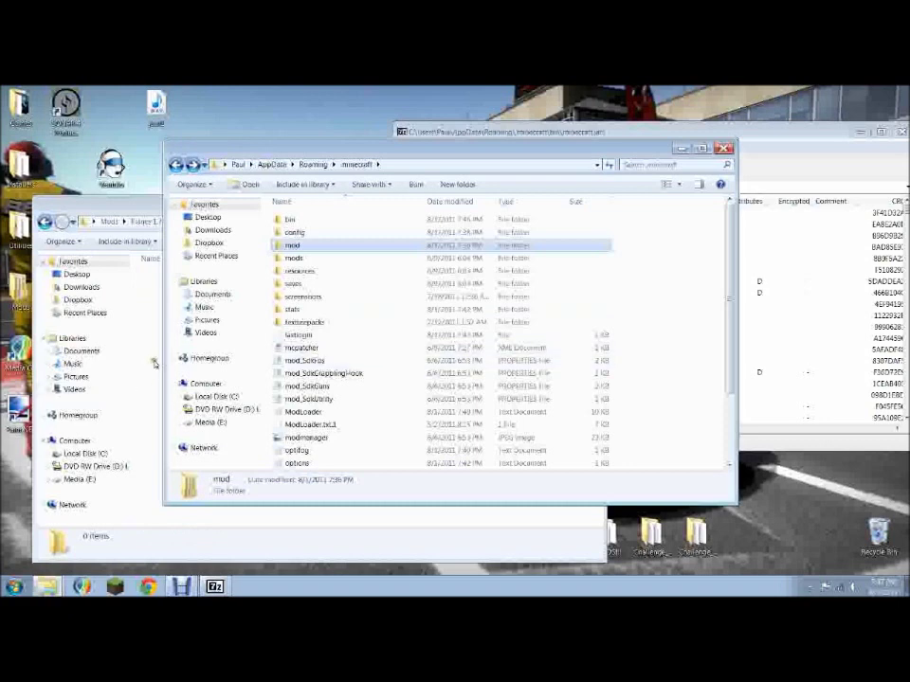
# - Check the mod folder inside .minecraft's resources folder and return to the .minecraft folder
pyautogui.click(301, 271)
pyautogui.doubleClick(301, 271)
pyautogui.click(294, 220)
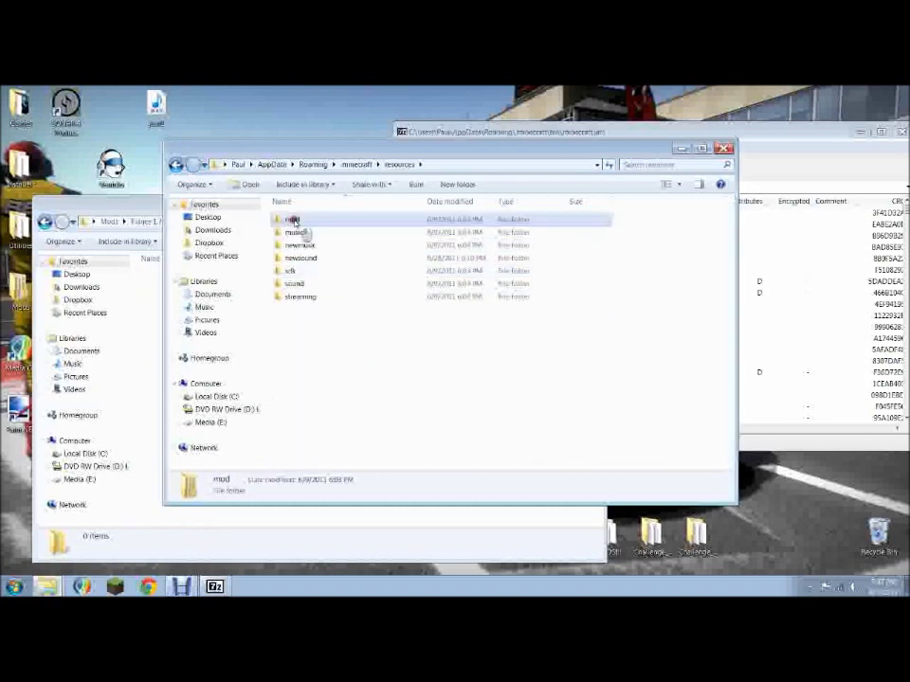
pyautogui.doubleClick(294, 220)
pyautogui.click(176, 165)
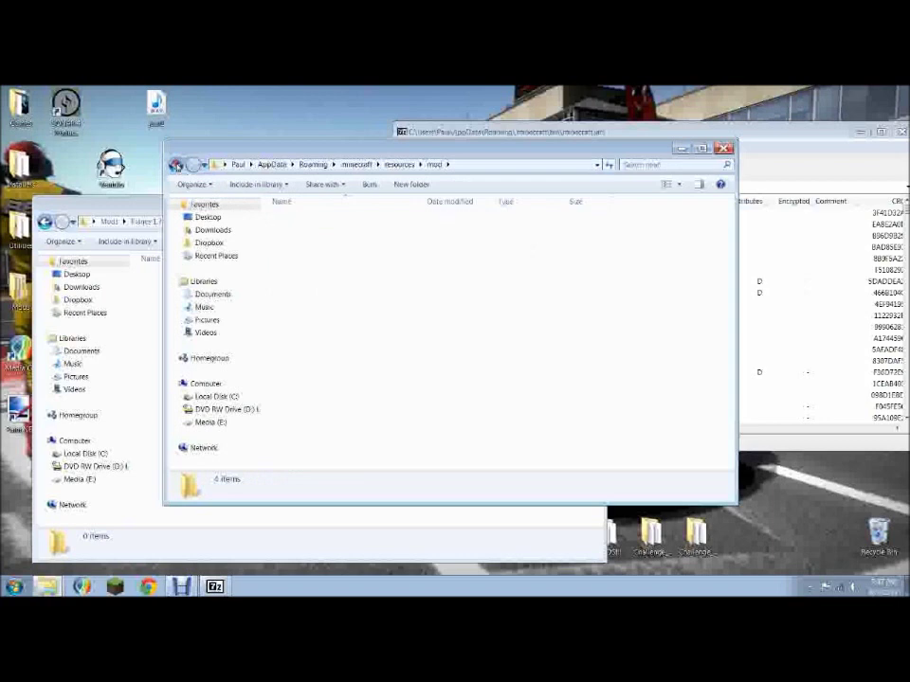
pyautogui.click(176, 165)
# - Copy the entire contents of the WW2Guns 1.7.3 v2 jar files folder into minecraft.jar
pyautogui.click(142, 307)
pyautogui.click(44, 221)
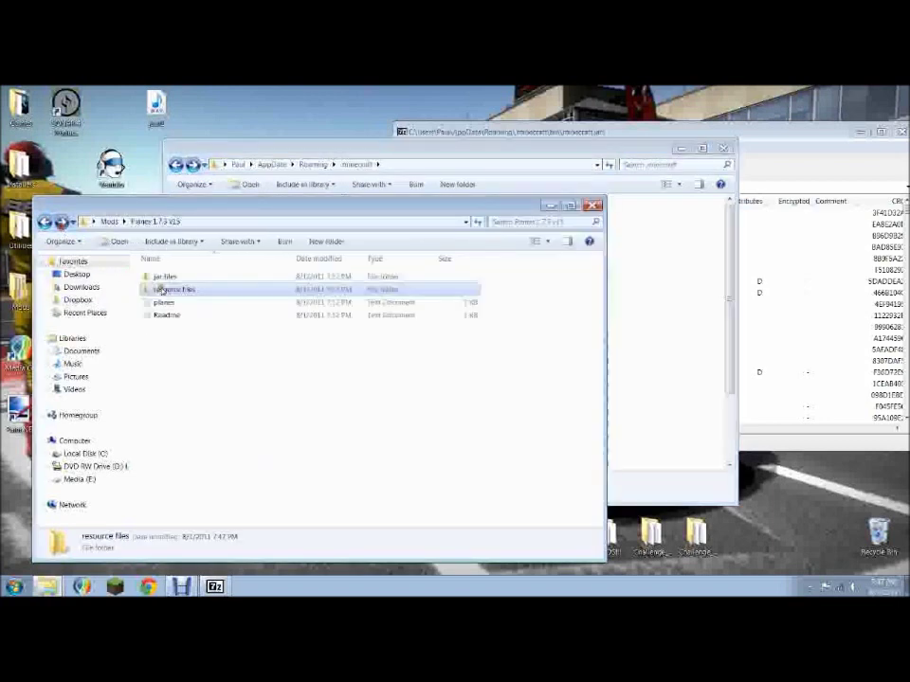
pyautogui.click(45, 221)
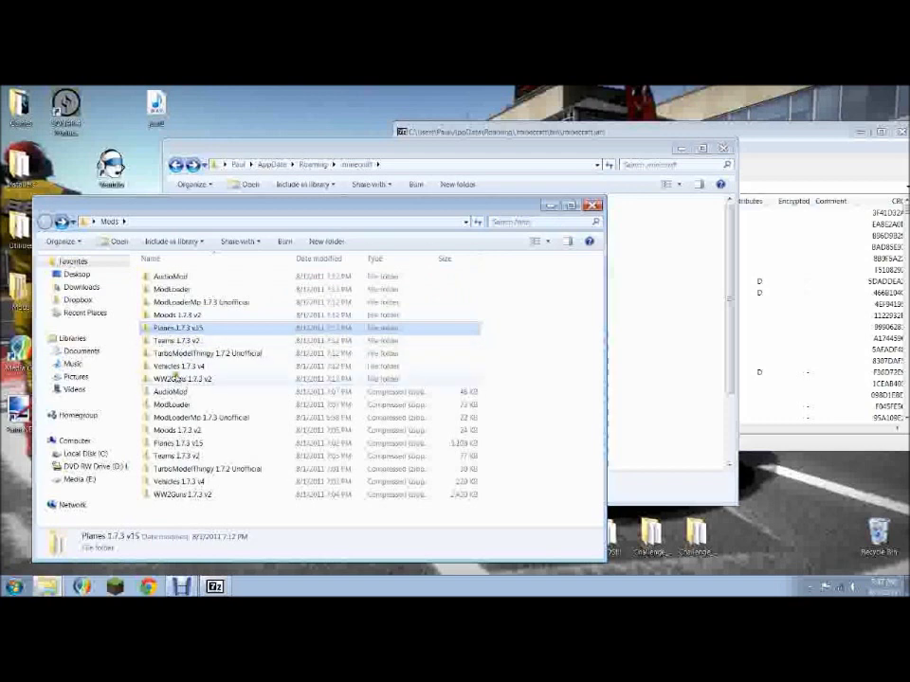
pyautogui.doubleClick(179, 378)
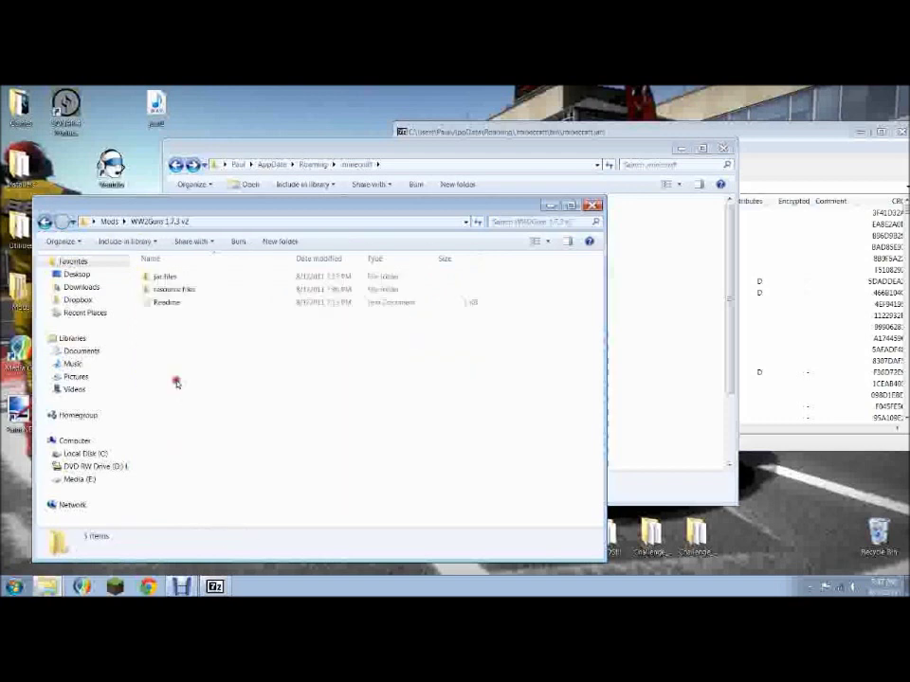
pyautogui.doubleClick(165, 276)
pyautogui.moveTo(296, 437); pyautogui.dragTo(758, 374)
pyautogui.click(464, 377)
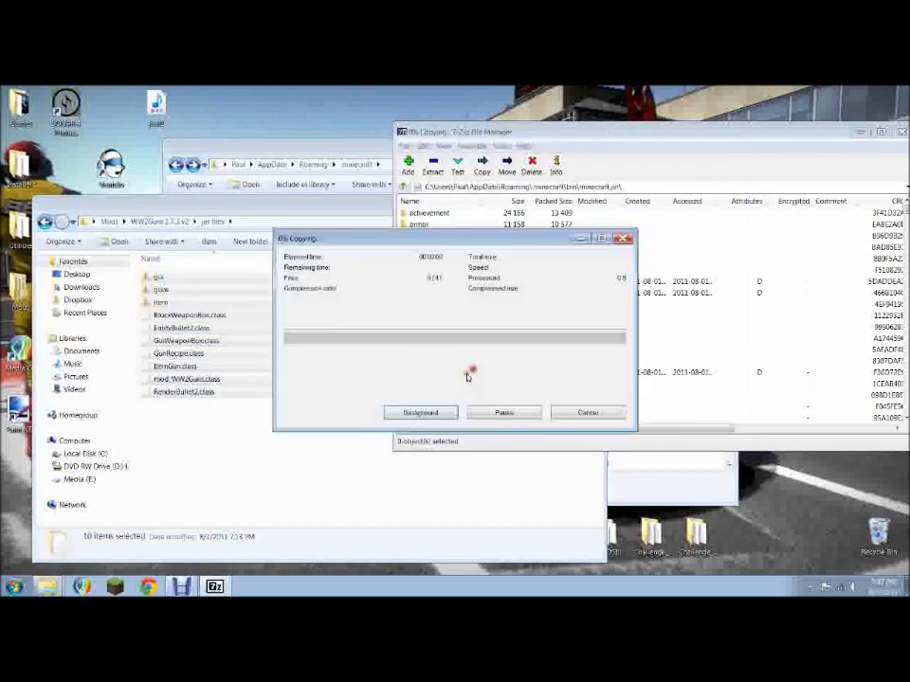
# - Examine the WW2Guns 1.7.3 v2 resource files folder for files that belong in .minecraft's resources folder
pyautogui.click(275, 471)
pyautogui.press('BackSpace')
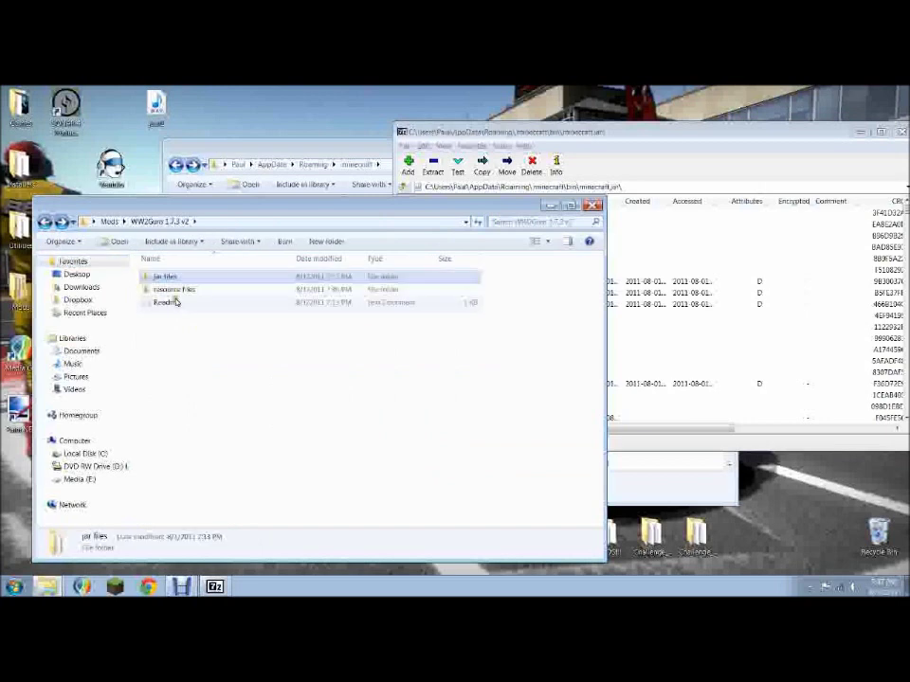
pyautogui.doubleClick(172, 289)
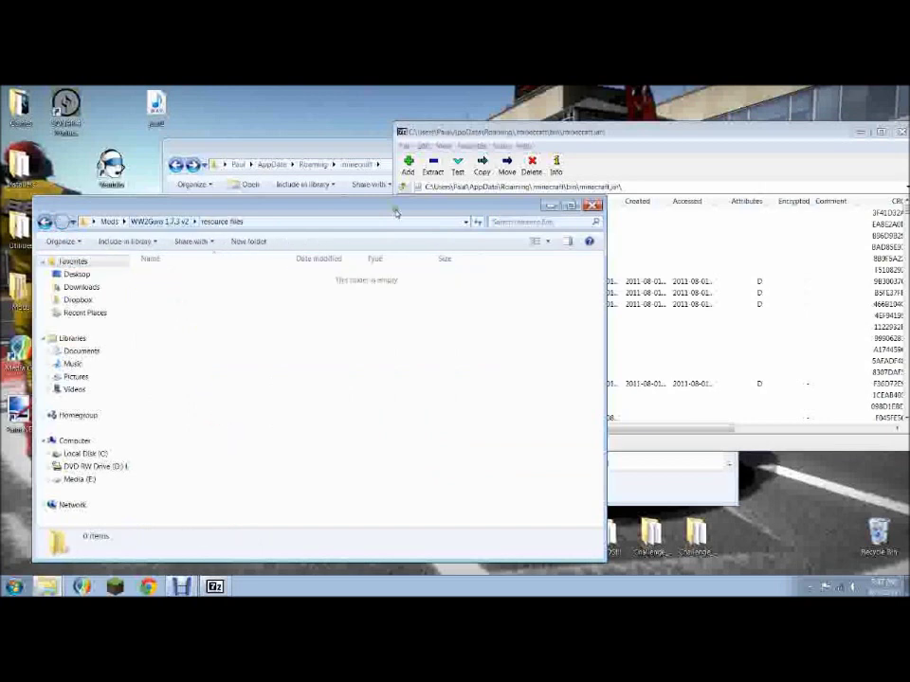
pyautogui.click(45, 221)
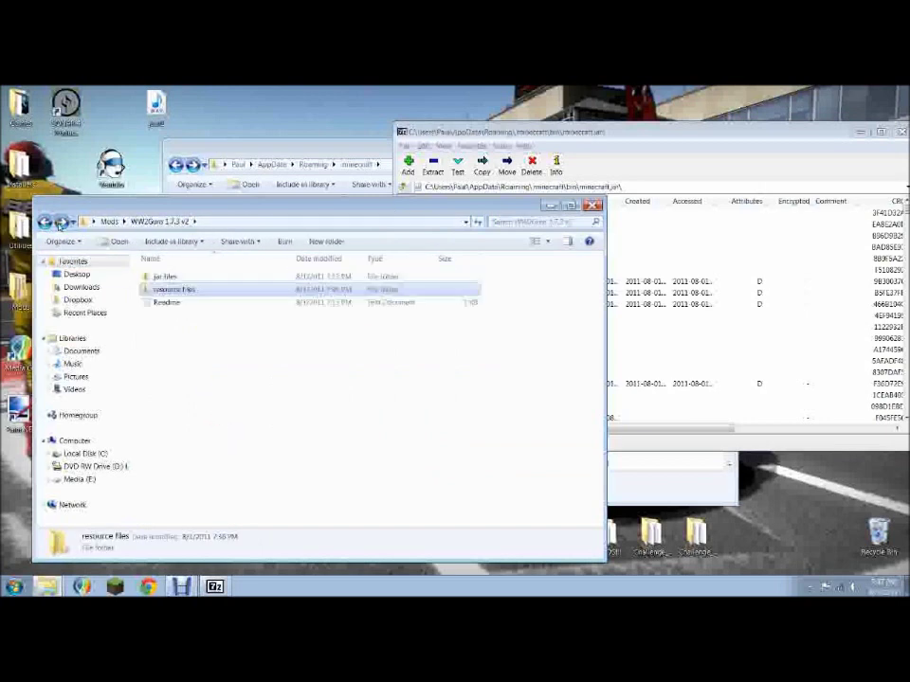
pyautogui.doubleClick(187, 284)
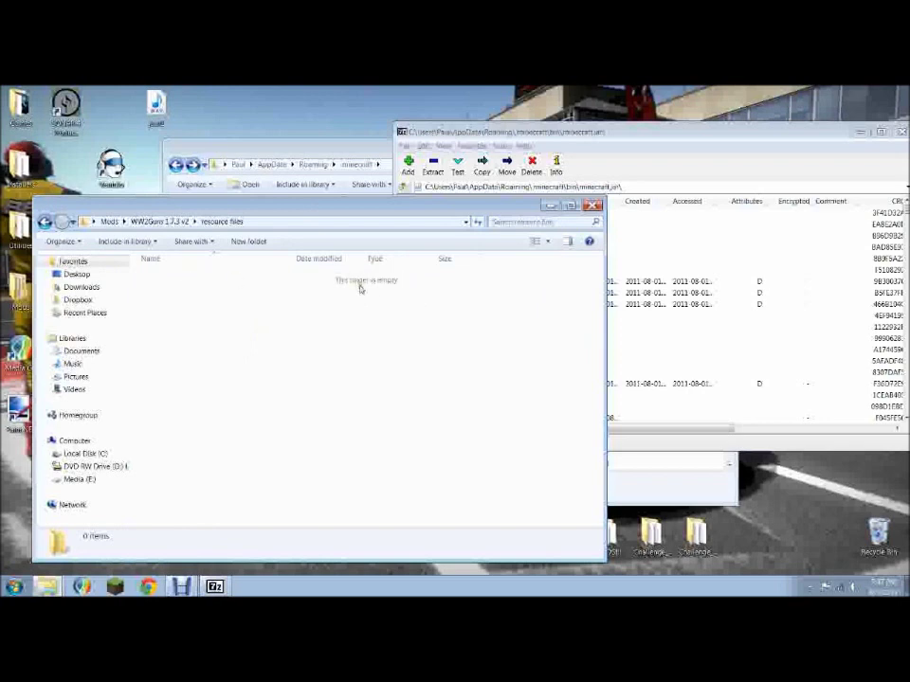
pyautogui.moveTo(268, 301); pyautogui.dragTo(456, 275)
pyautogui.moveTo(245, 203); pyautogui.dragTo(178, 326)
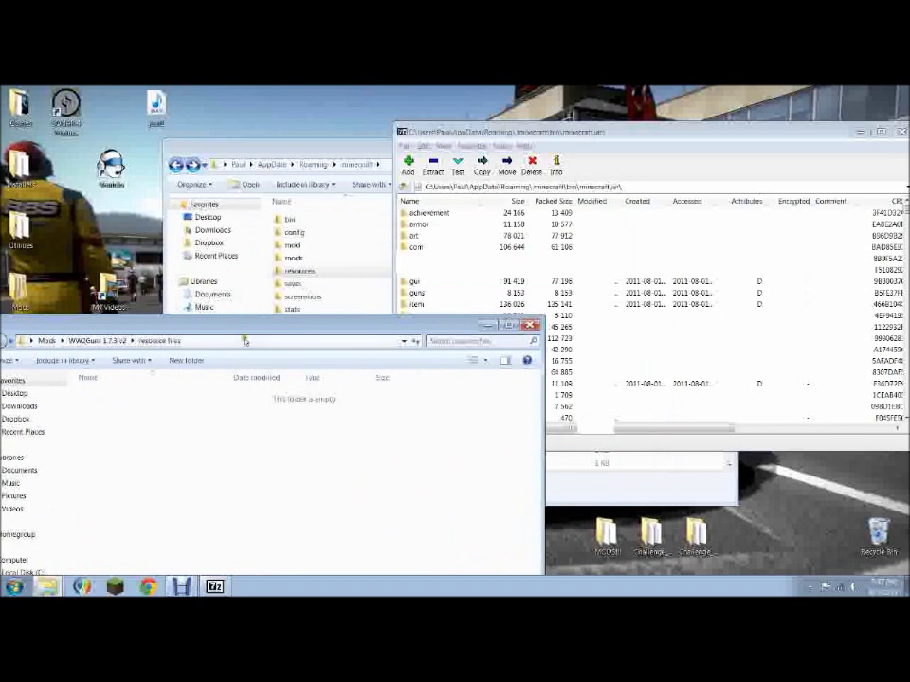
pyautogui.moveTo(243, 341); pyautogui.dragTo(368, 231)
pyautogui.press('BackSpace')
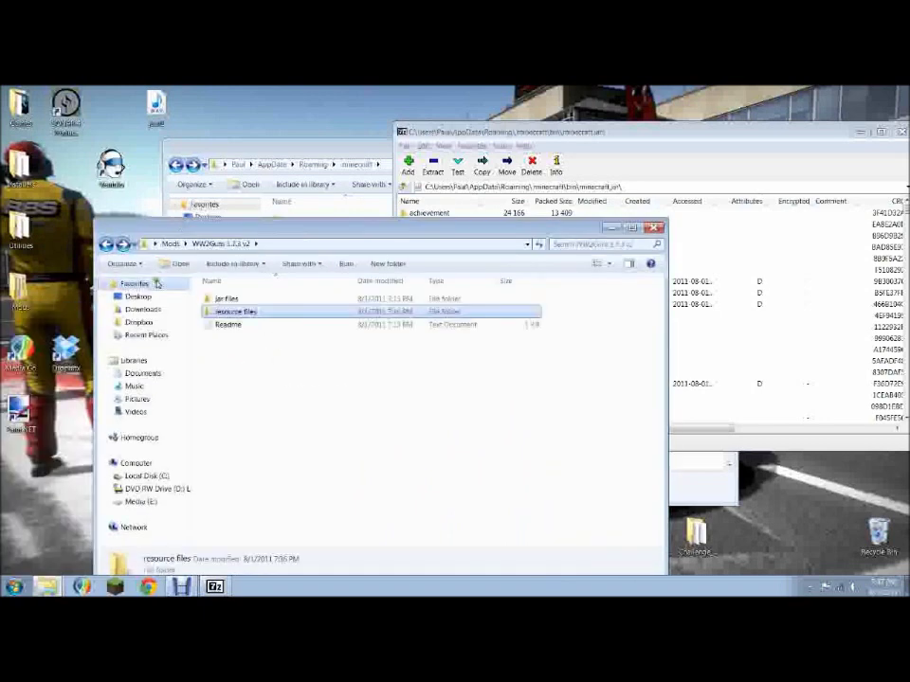
# - Copy the ibxm and paulscode folders and the class file from the AudioMod folder into minecraft.jar
pyautogui.click(106, 244)
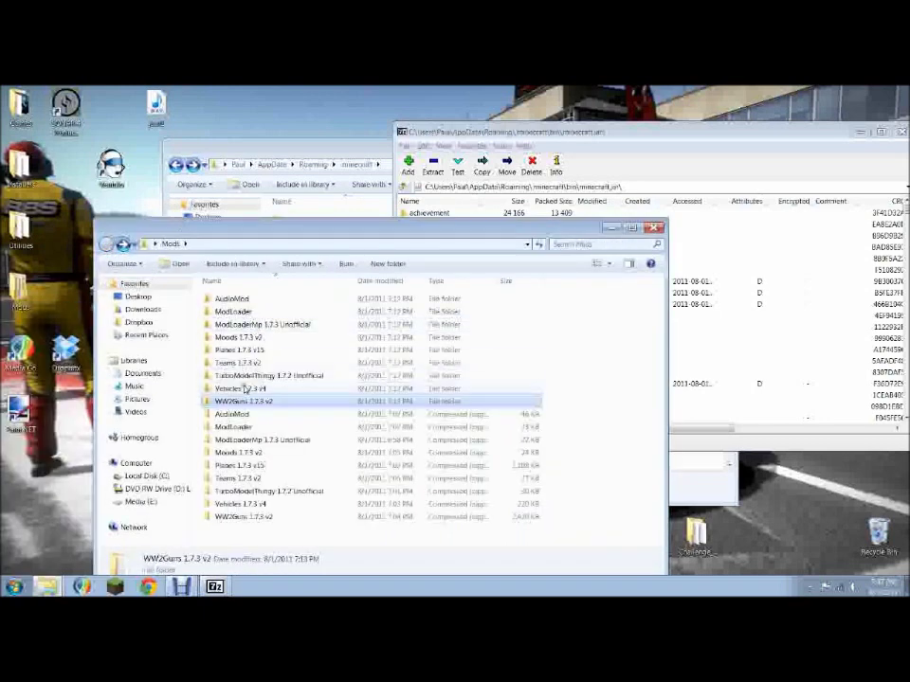
pyautogui.doubleClick(229, 299)
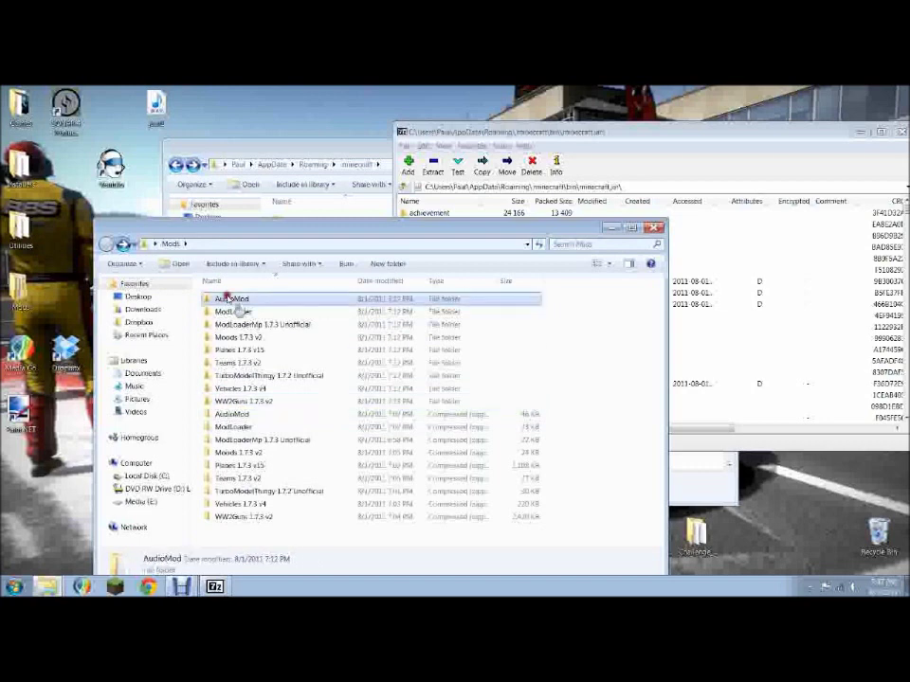
pyautogui.moveTo(246, 231); pyautogui.dragTo(151, 189)
pyautogui.moveTo(167, 374); pyautogui.dragTo(144, 252)
pyautogui.moveTo(212, 270); pyautogui.dragTo(650, 375)
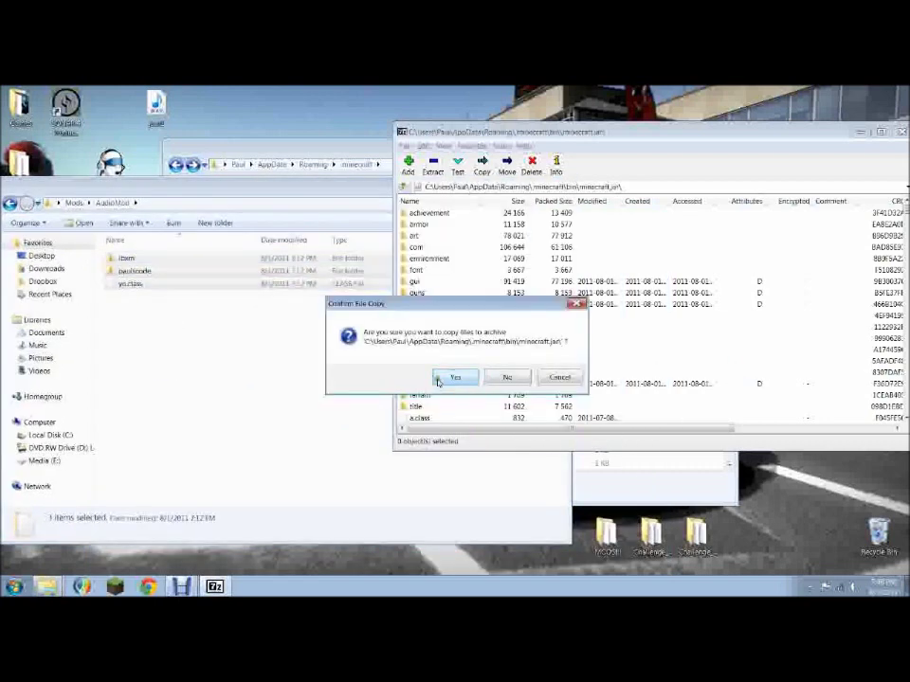
pyautogui.click(445, 377)
pyautogui.click(138, 344)
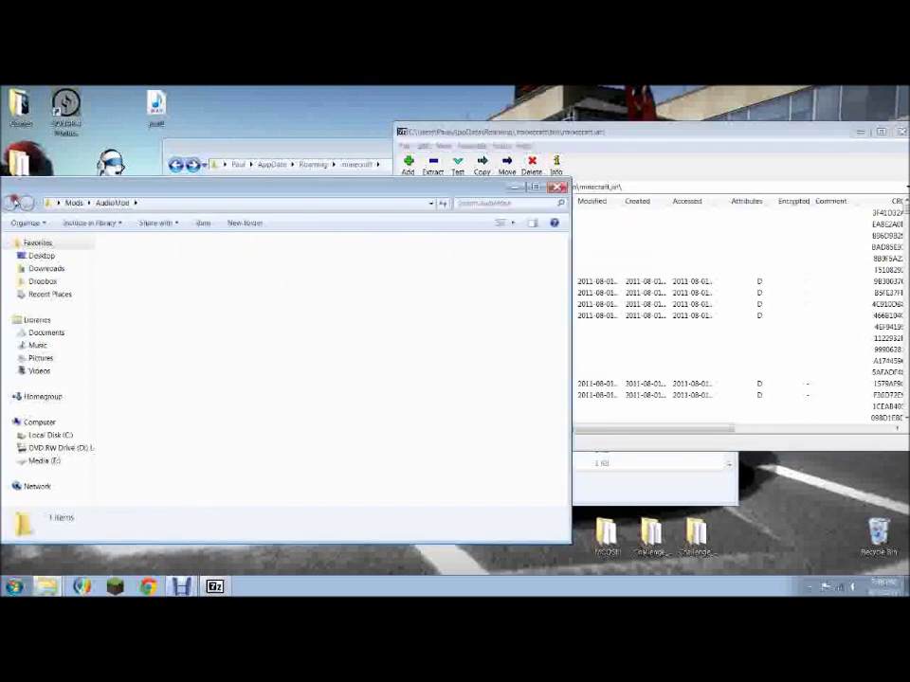
# - Copy all class files from the TurboModelThingy 1.7.2 Unofficial folder into minecraft.jar
pyautogui.press('BackSpace')
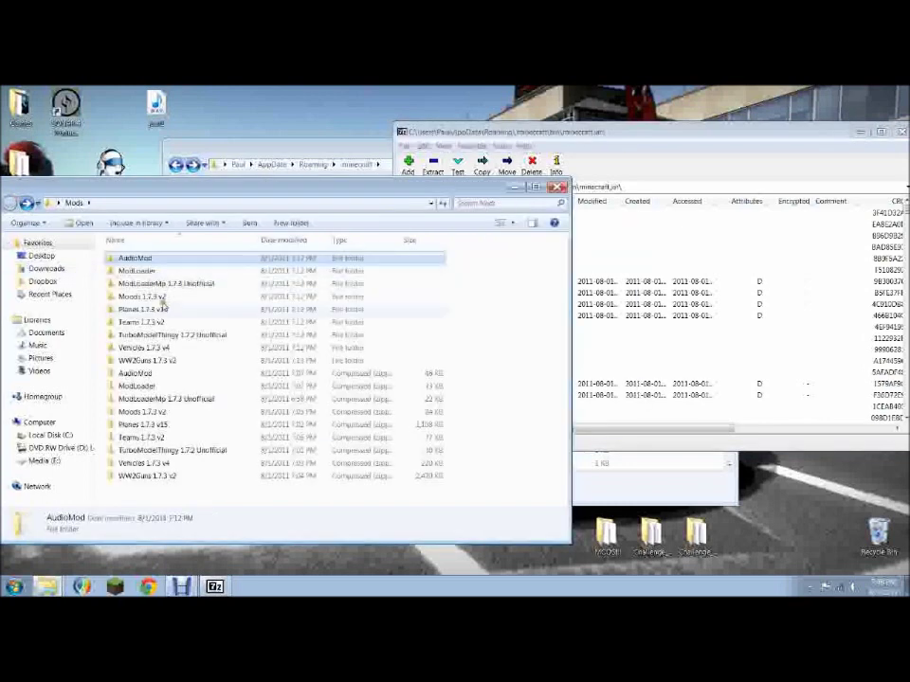
pyautogui.click(138, 334)
pyautogui.doubleClick(138, 334)
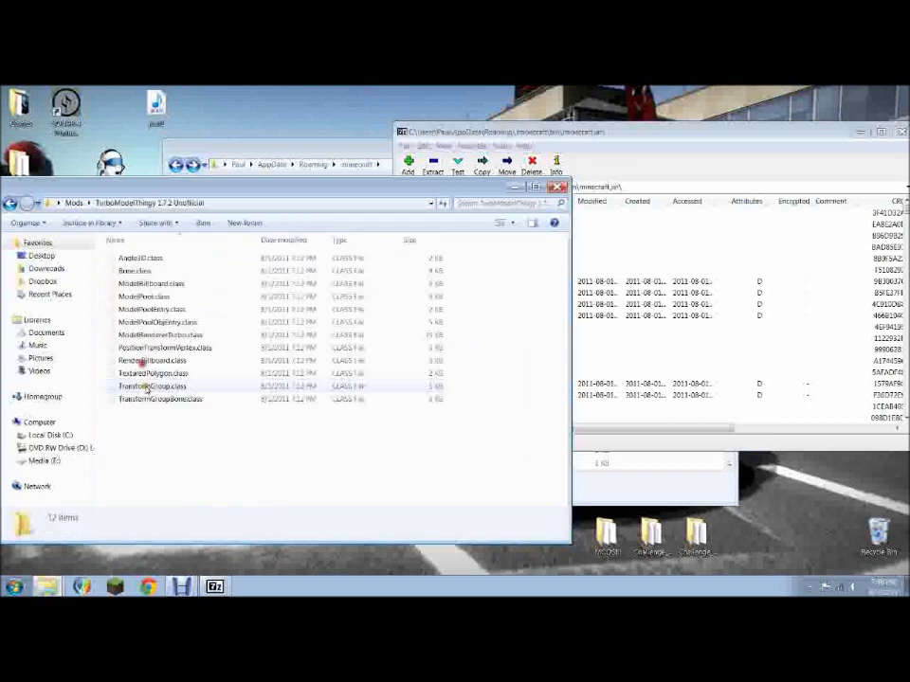
pyautogui.moveTo(146, 412); pyautogui.dragTo(153, 257)
pyautogui.moveTo(221, 283); pyautogui.dragTo(670, 385)
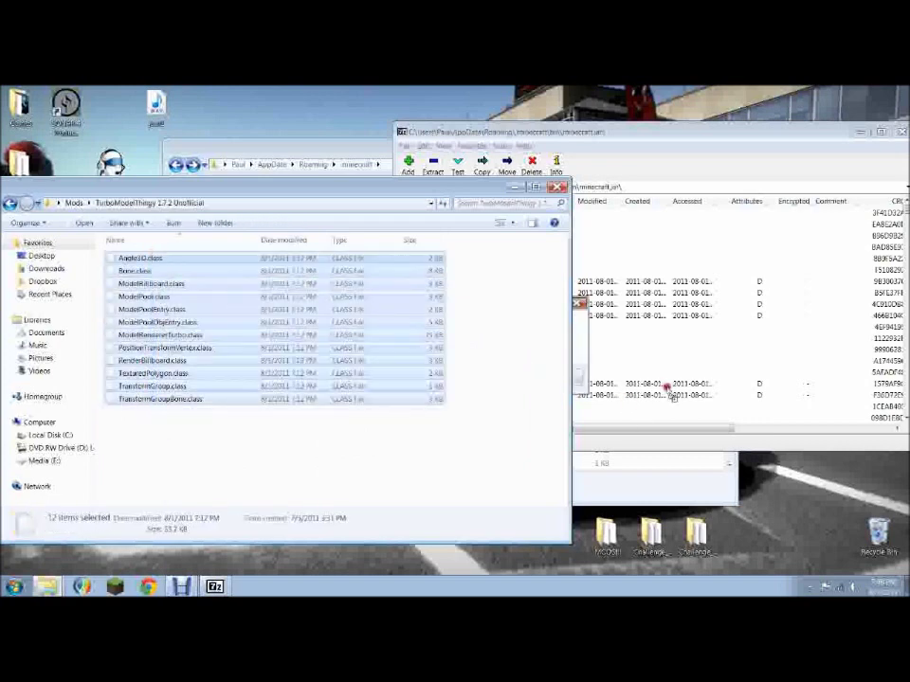
pyautogui.click(457, 376)
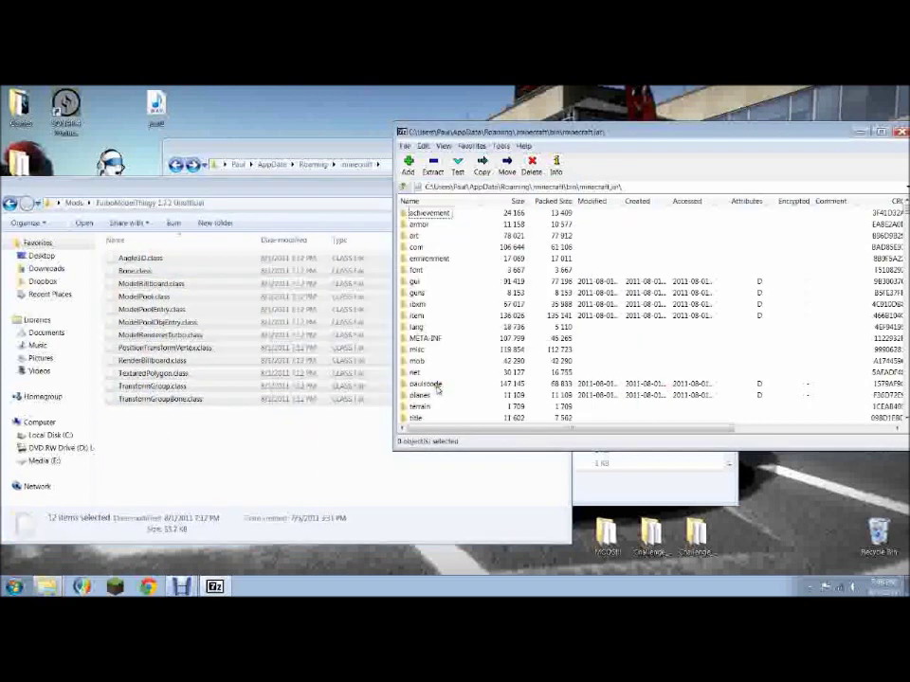
pyautogui.click(336, 420)
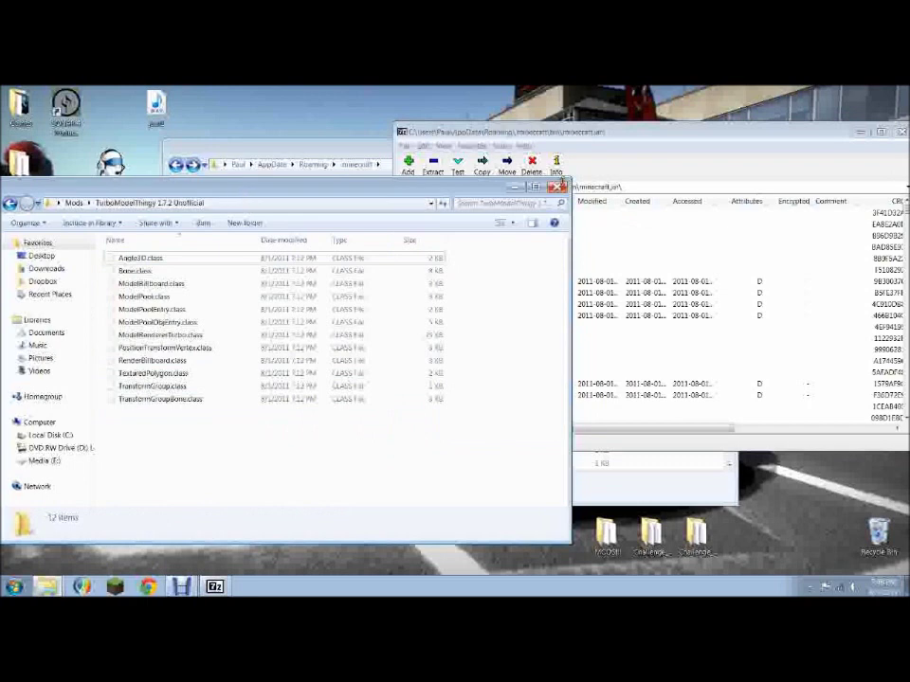
# - Close the mod folder, .minecraft and minecraft.jar windows, and log in through the Minecraft launcher
pyautogui.hotkey('alt', 'F4')
pyautogui.click(369, 157)
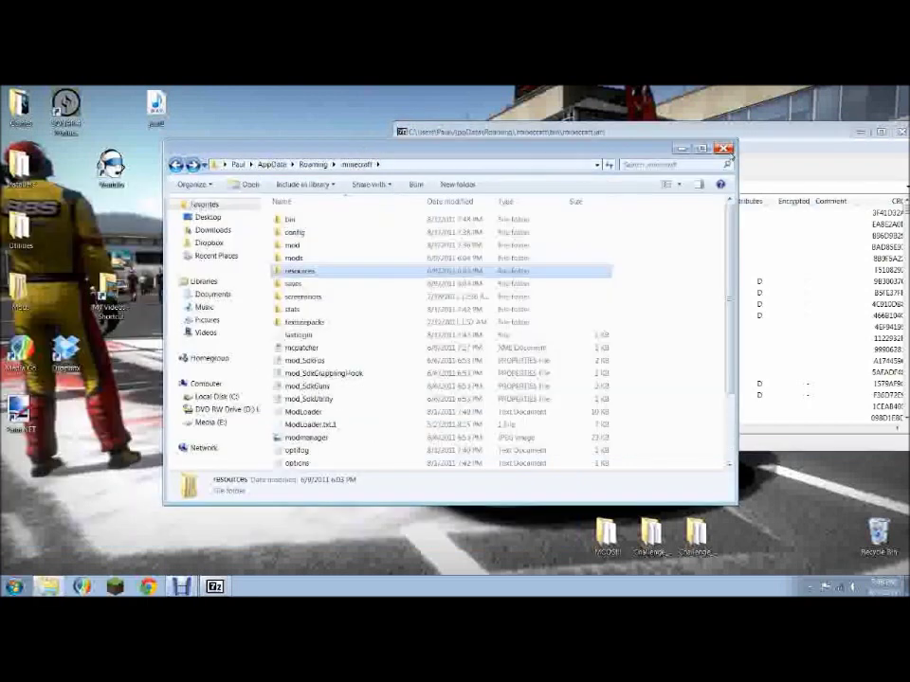
pyautogui.click(718, 149)
pyautogui.hotkey('alt', 'F4')
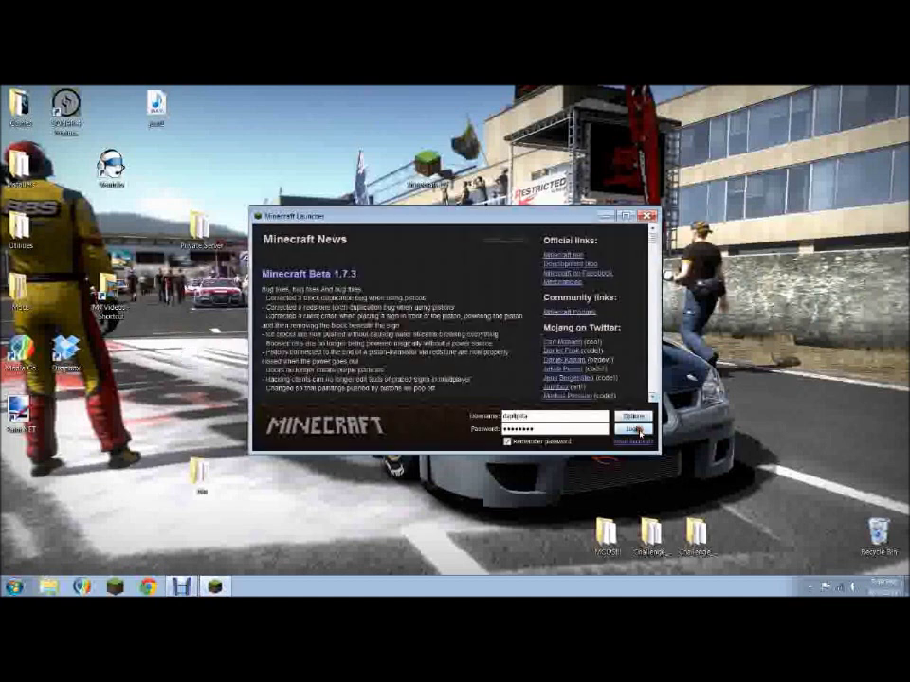
pyautogui.press('Return')
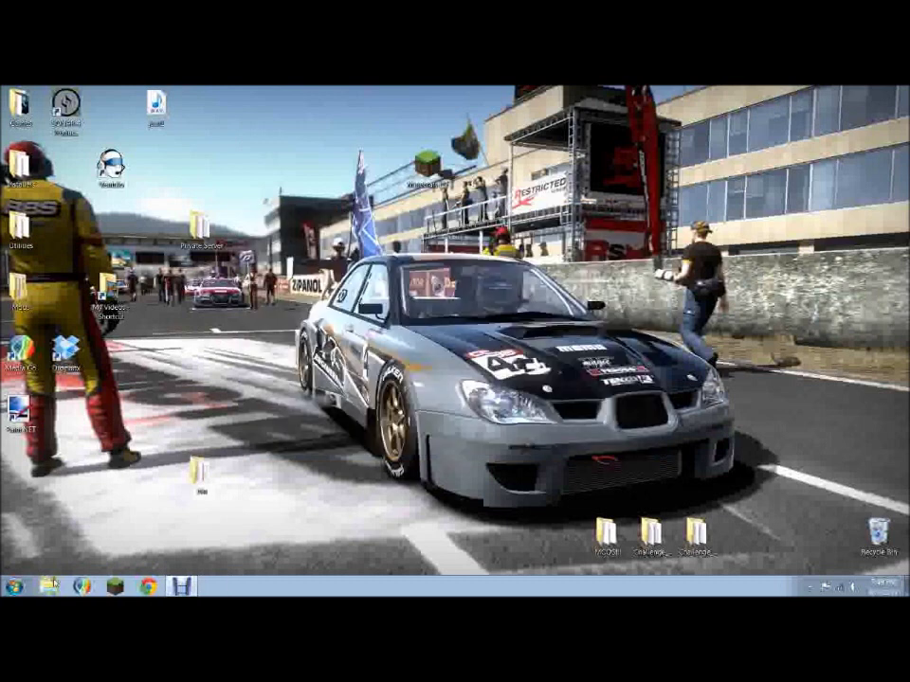
# - Run %appdata% and open the bin folder inside .minecraft
pyautogui.press('super')
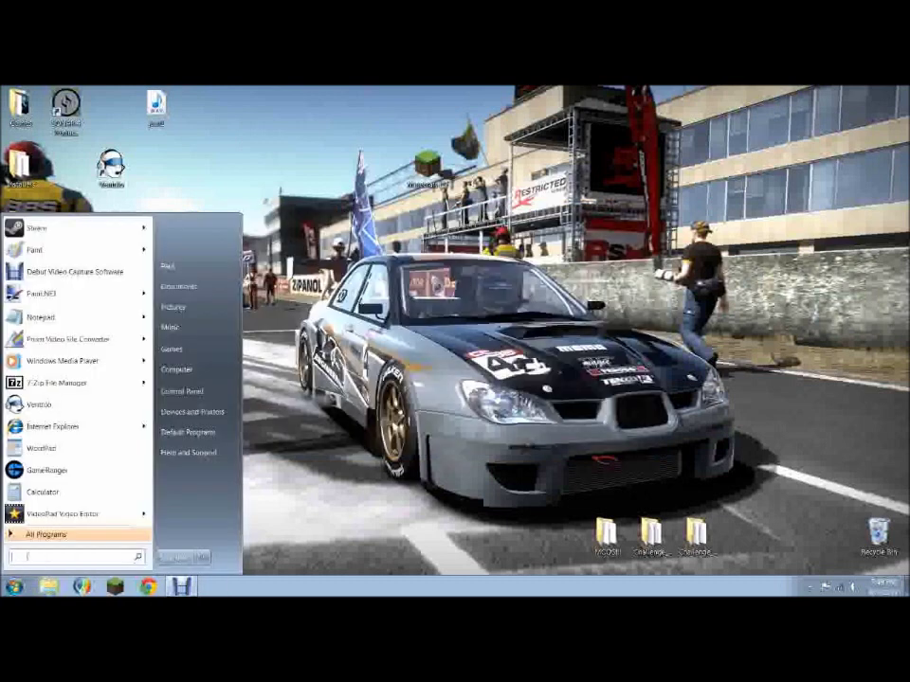
pyautogui.write('%')
pyautogui.press('Return')
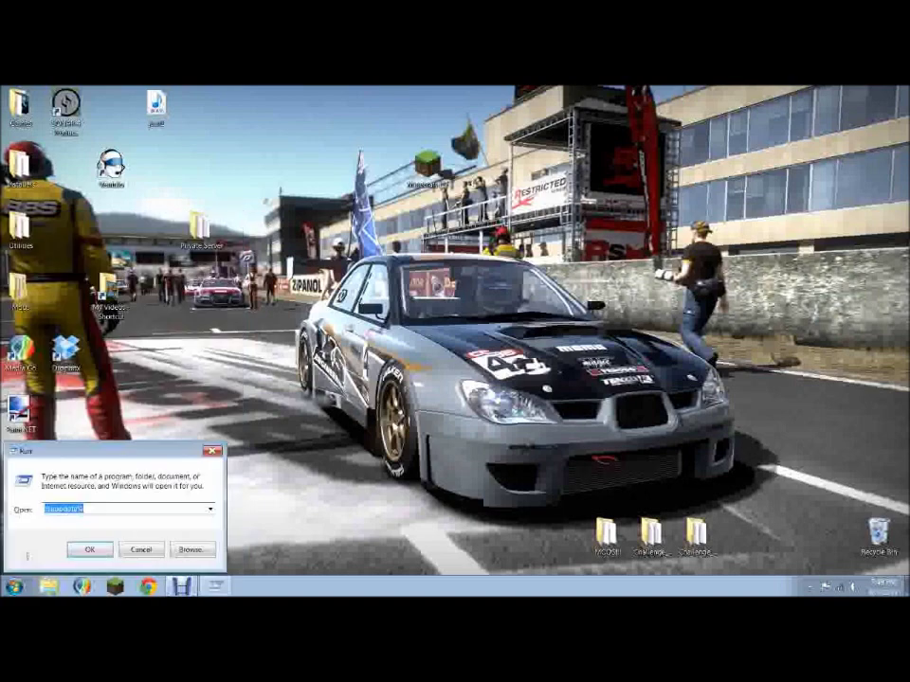
pyautogui.click(90, 549)
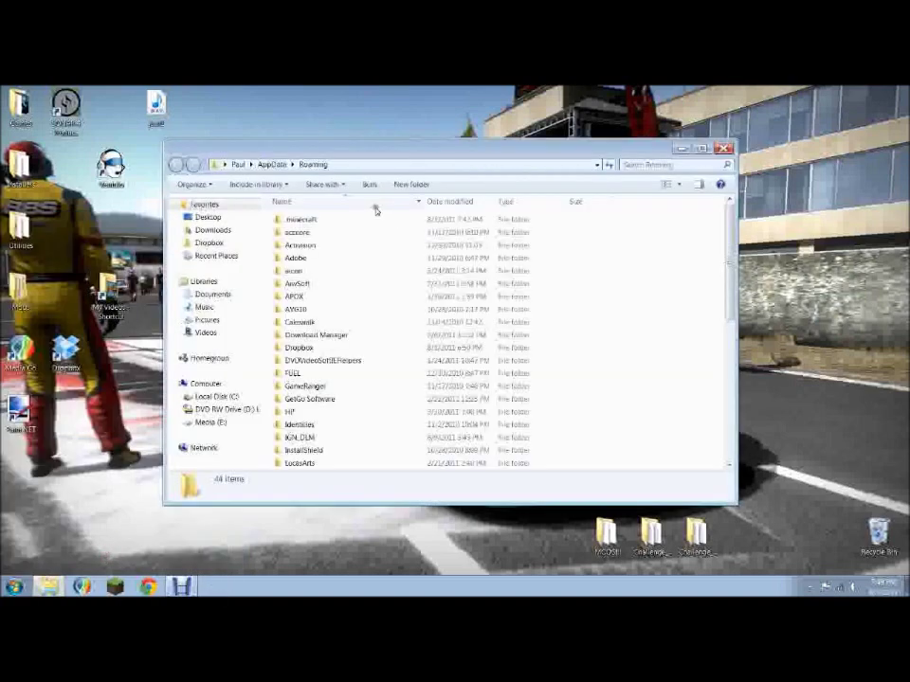
pyautogui.doubleClick(346, 221)
pyautogui.doubleClick(337, 227)
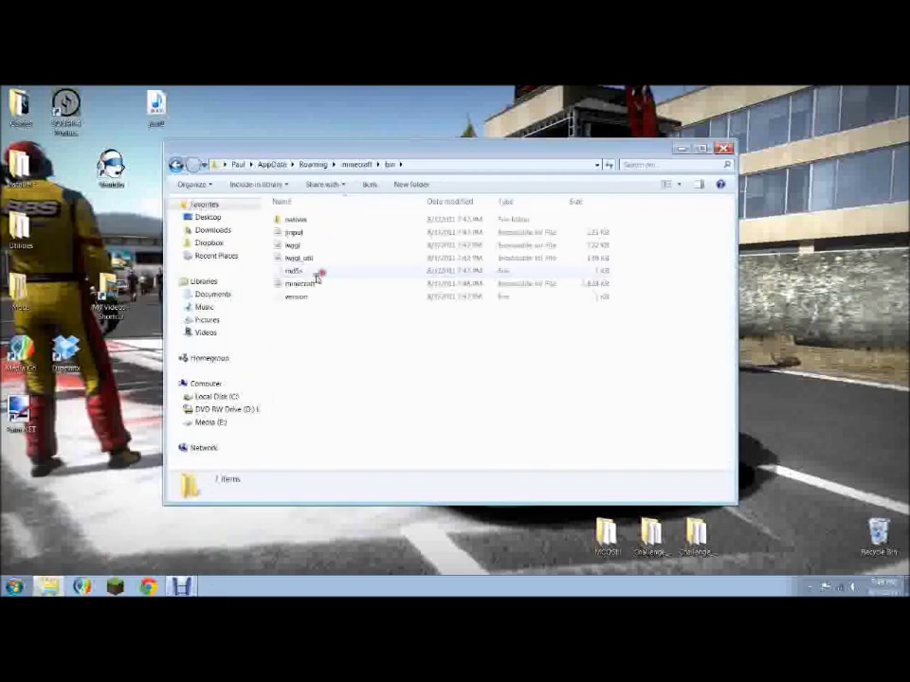
# - Open the minecraft jar file from the bin folder in 7-Zip File Manager
pyautogui.click(308, 285)
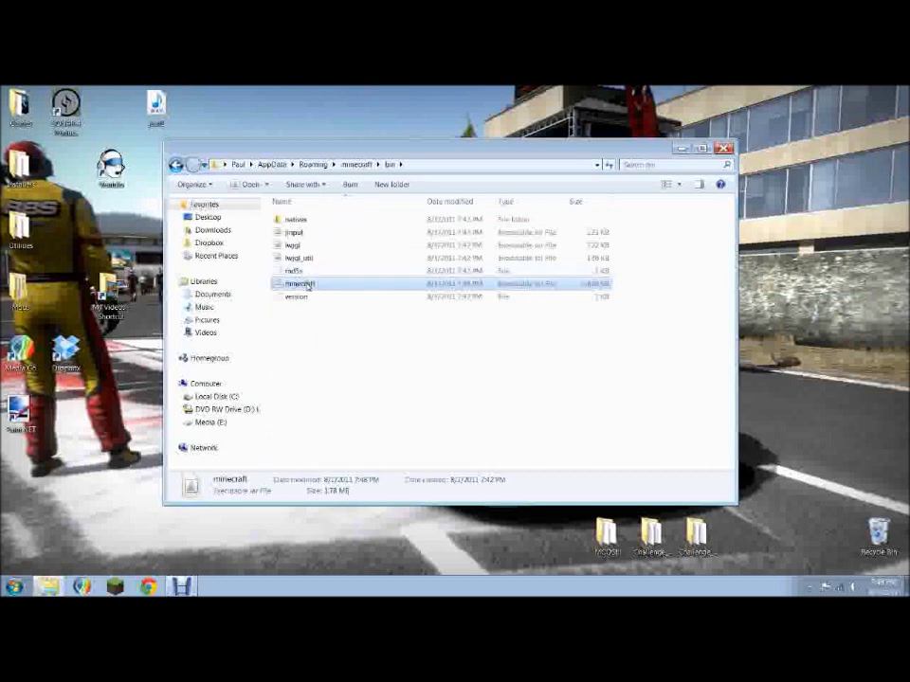
pyautogui.rightClick(308, 284)
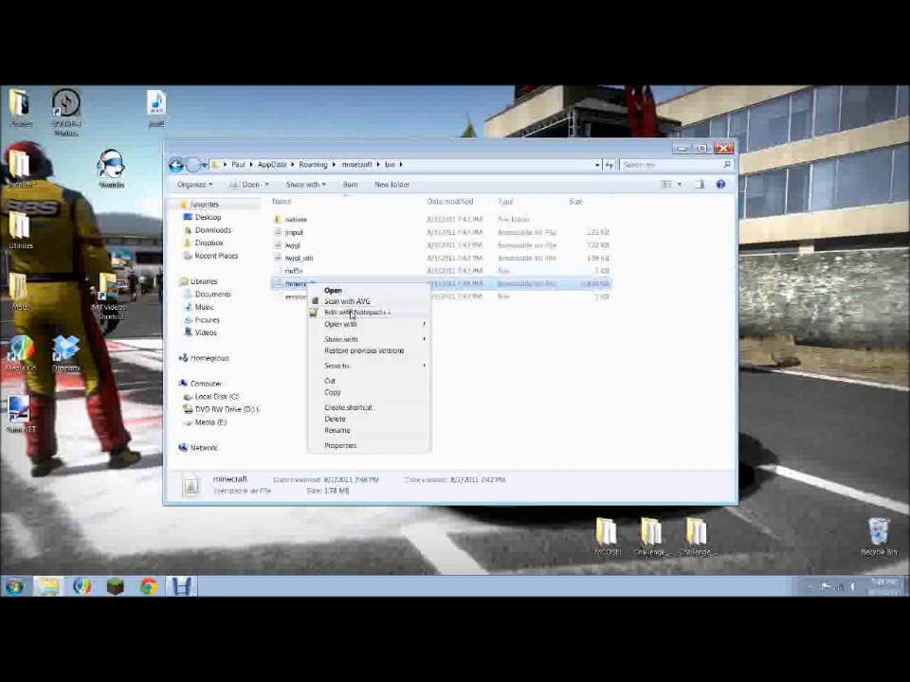
pyautogui.moveTo(355, 324)
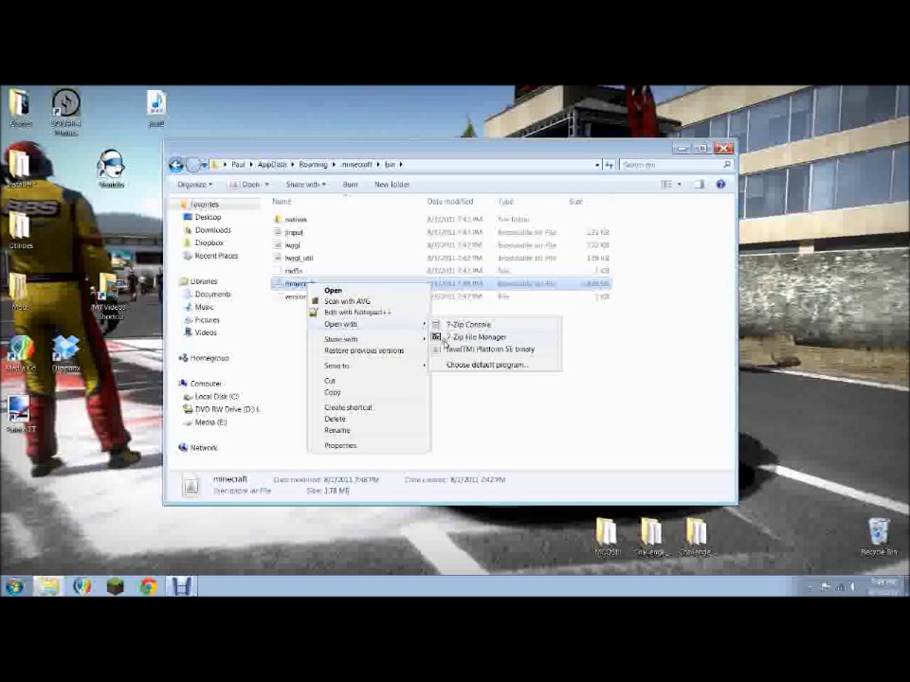
pyautogui.click(443, 341)
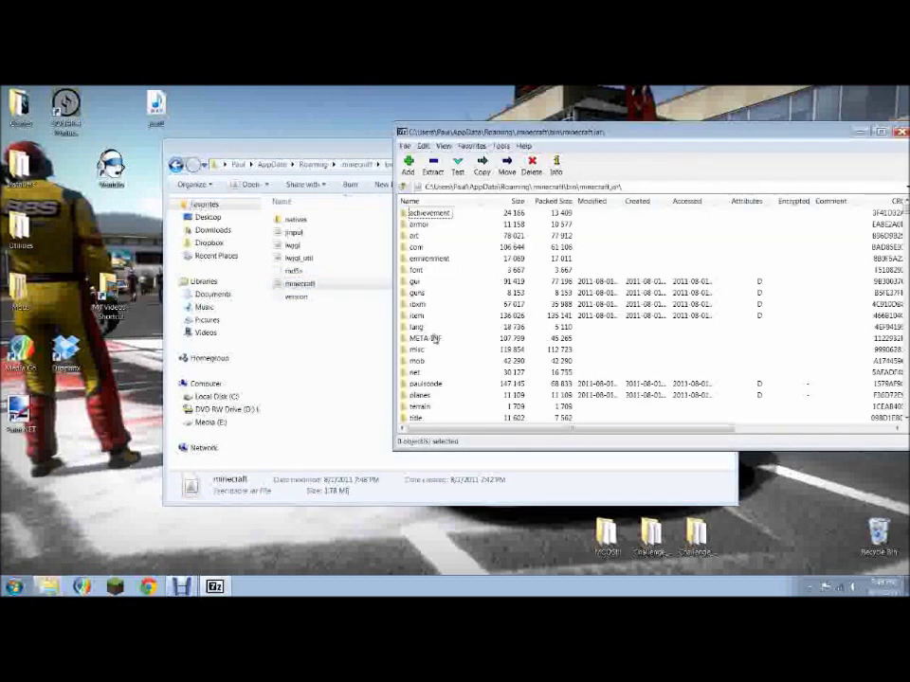
# - Delete the META-INF folder from minecraft.jar, and close the archive and the bin folder
pyautogui.click(432, 339)
pyautogui.rightClick(432, 339)
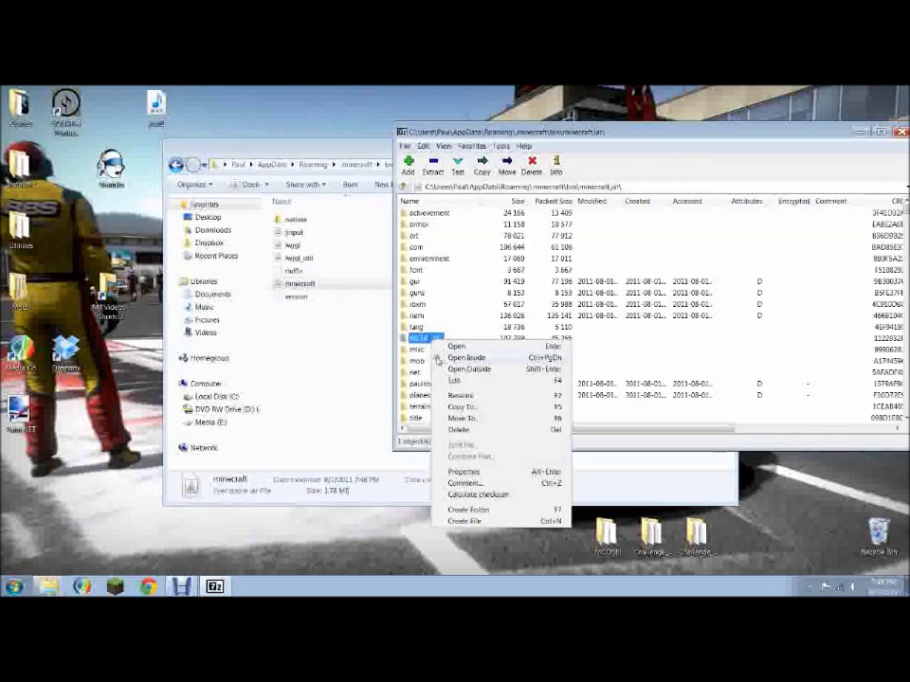
pyautogui.click(459, 430)
pyautogui.click(496, 377)
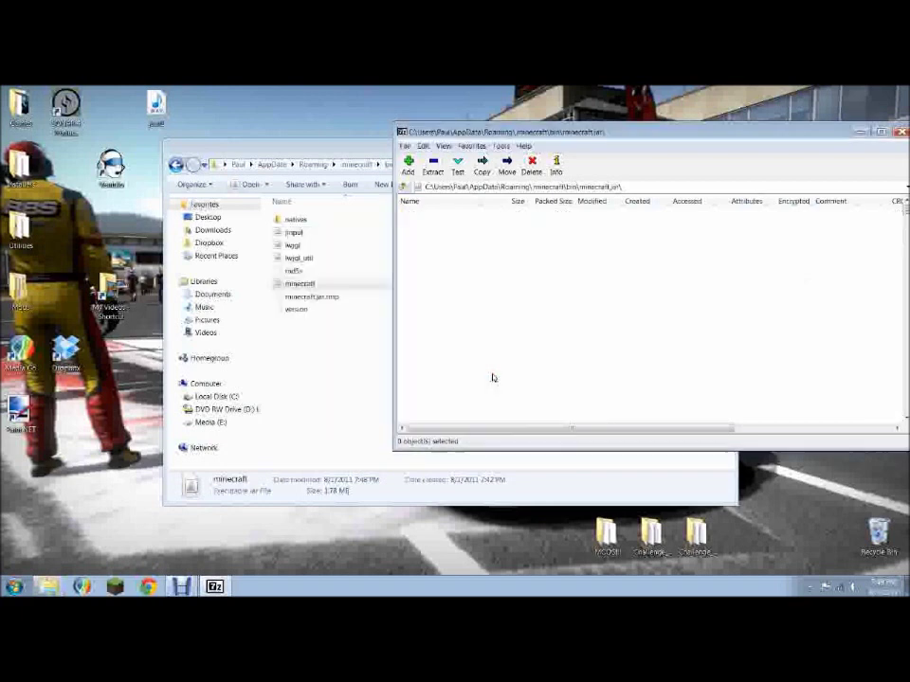
pyautogui.hotkey('alt', 'F4')
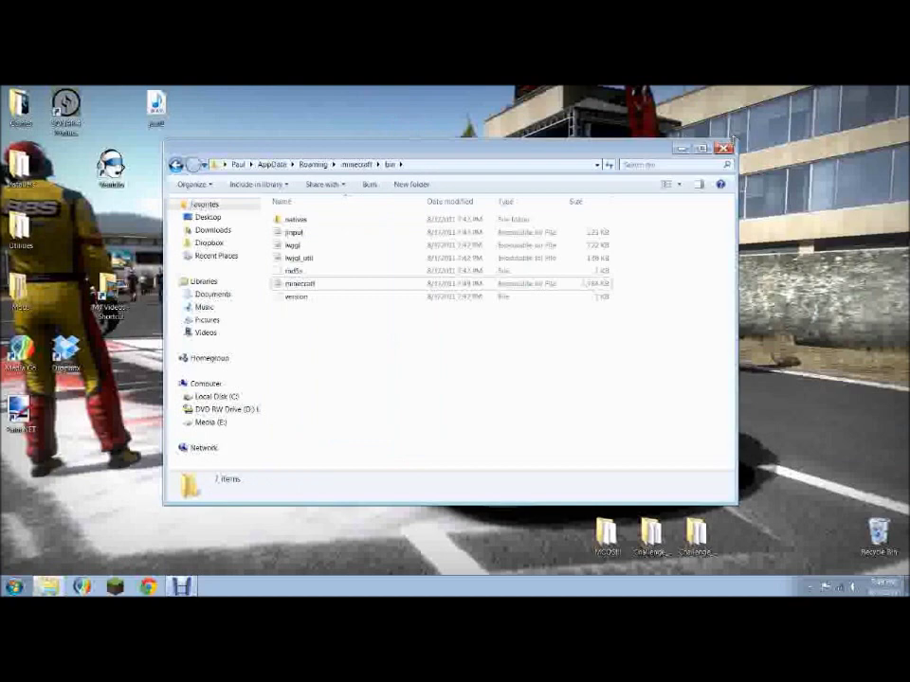
pyautogui.click(716, 148)
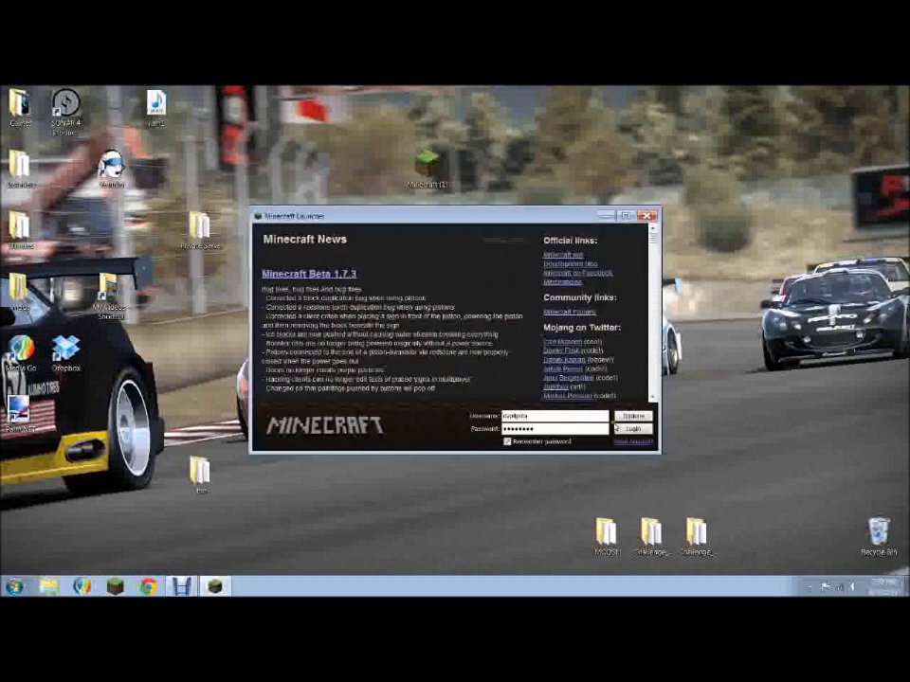
# - Log in through the Minecraft launcher with the remembered credentials and load the single-player world GUNSSS
pyautogui.press('Return')
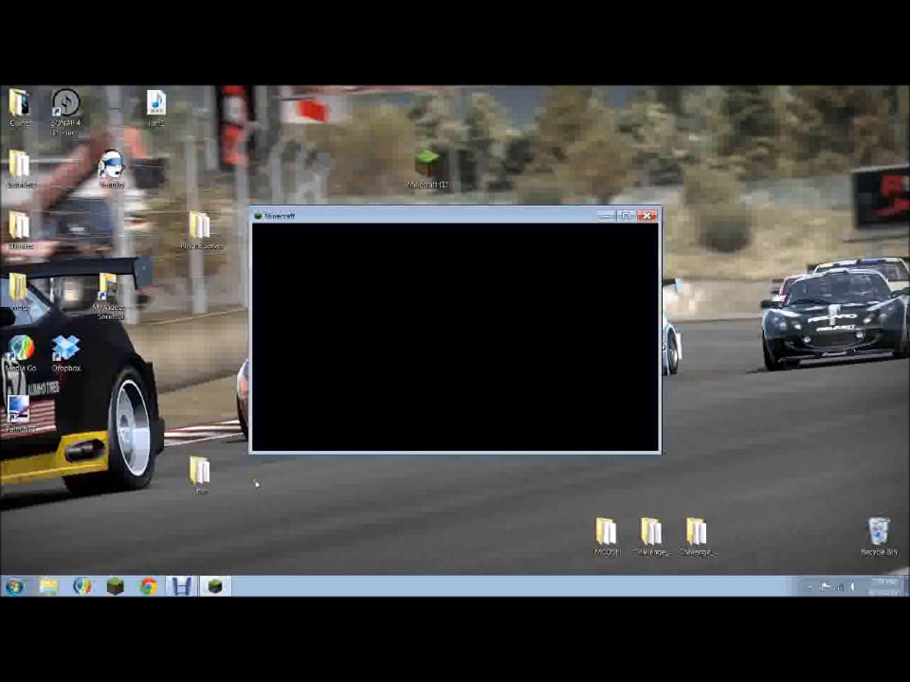
pyautogui.click(443, 365)
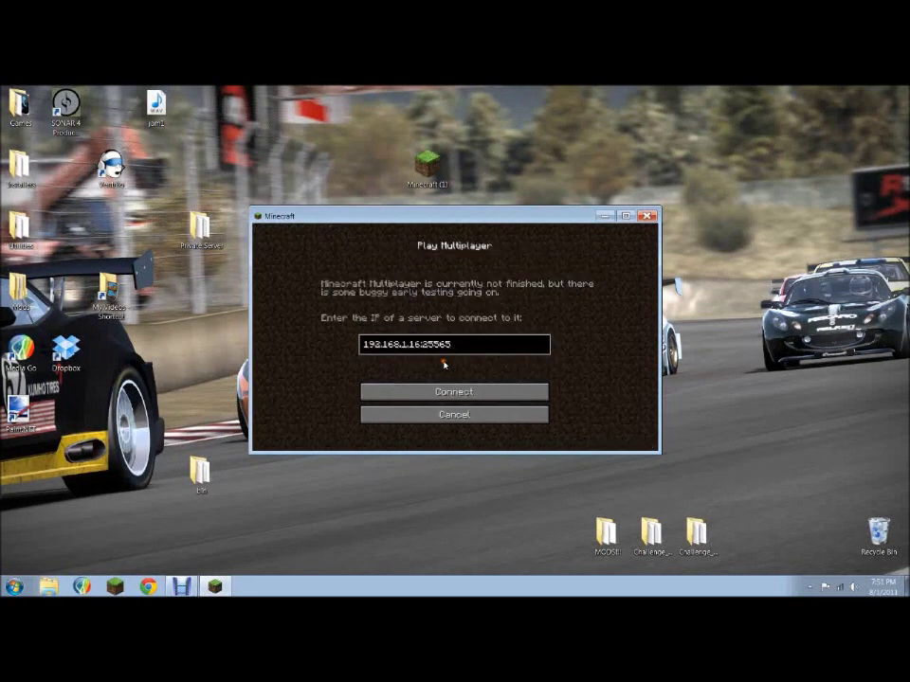
pyautogui.click(440, 413)
pyautogui.click(444, 334)
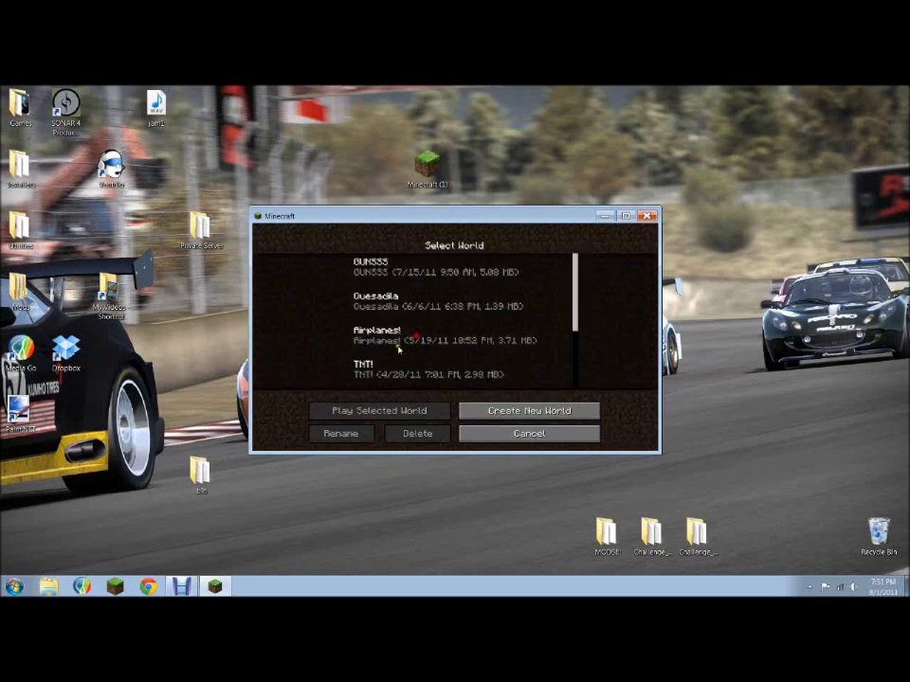
pyautogui.doubleClick(383, 272)
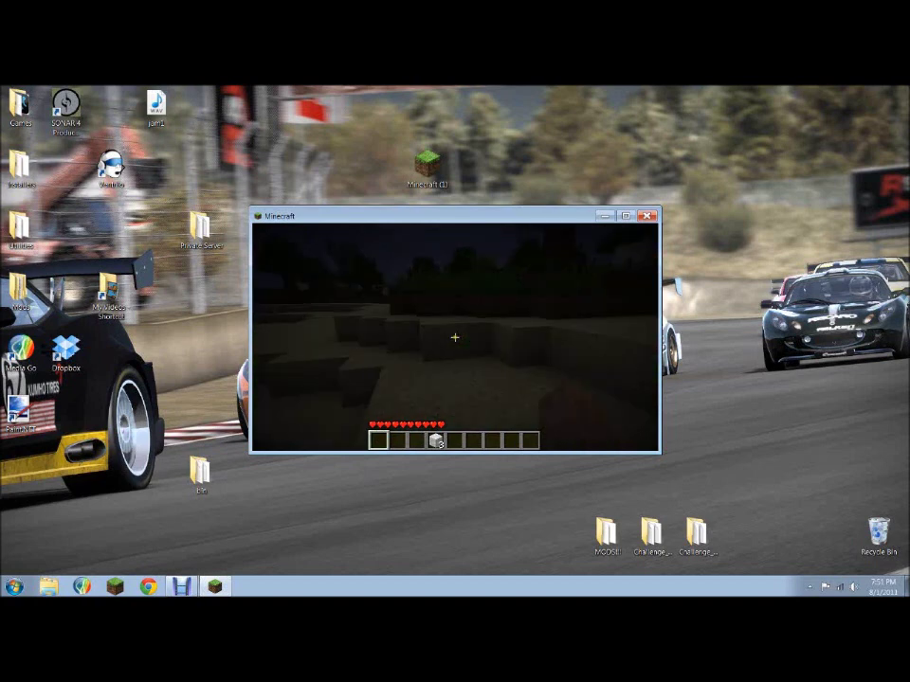
# - Craft the wood logs from the inventory into wooden planks
pyautogui.press('e')
pyautogui.press('e')
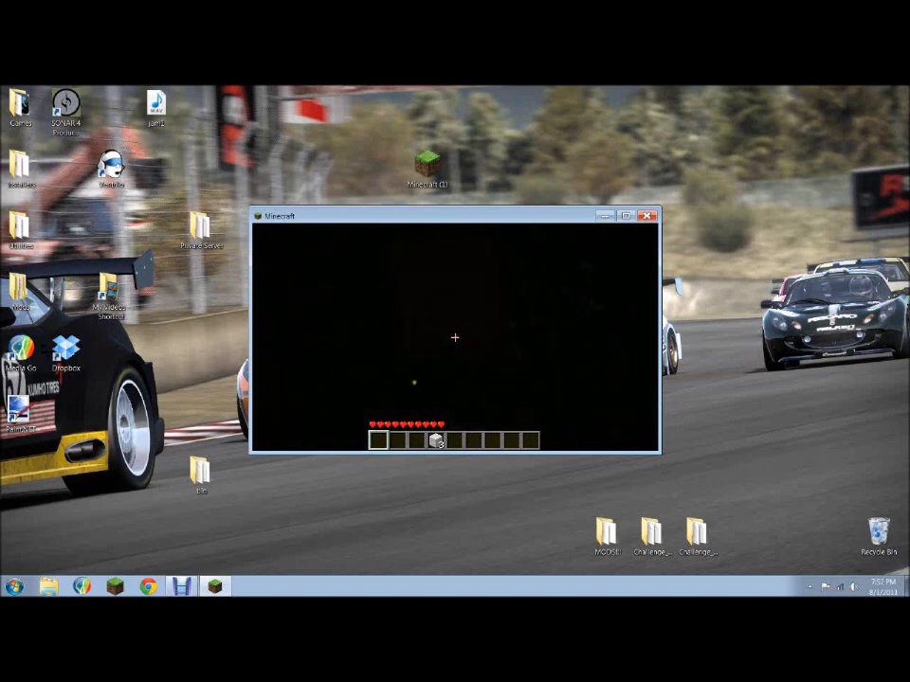
pyautogui.press('e')
pyautogui.click(404, 347)
pyautogui.click(478, 306)
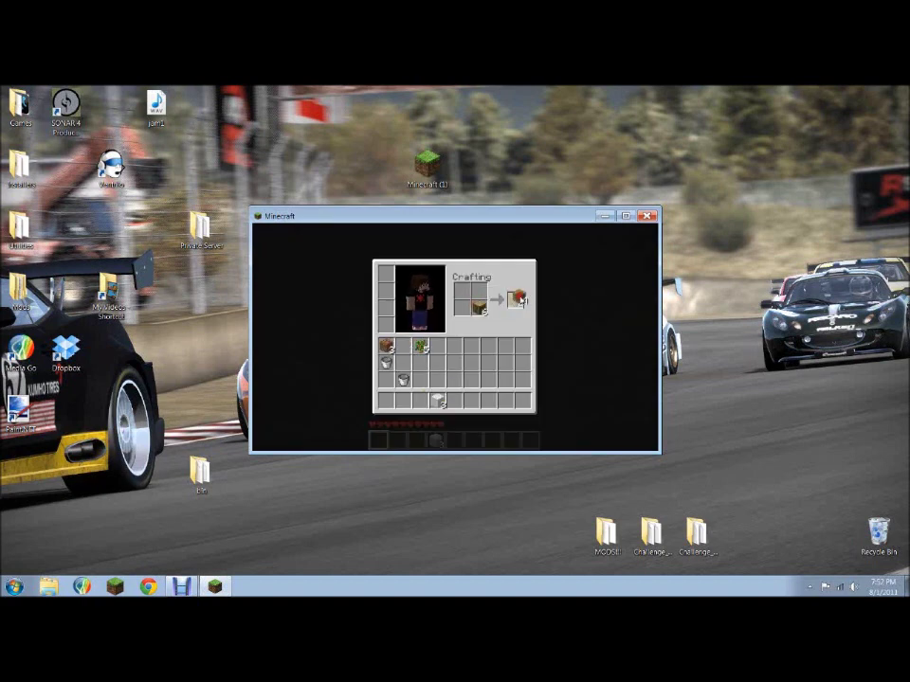
pyautogui.click(519, 300)
# - Craft a crafting table from four wooden planks and put it in the third hotbar slot
pyautogui.rightClick(462, 290)
pyautogui.rightClick(461, 308)
pyautogui.click(478, 306)
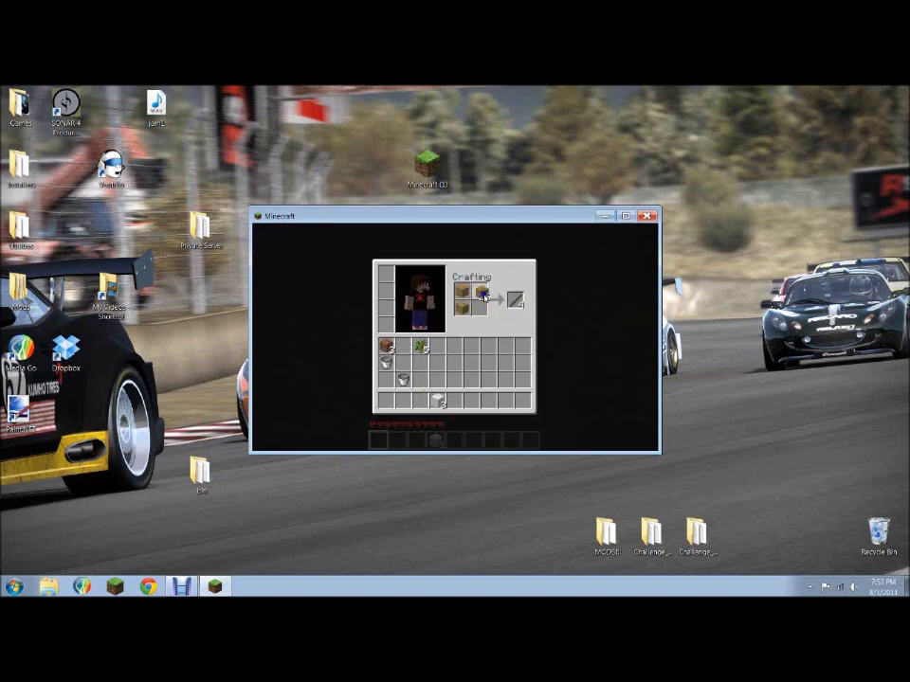
pyautogui.rightClick(478, 290)
pyautogui.rightClick(478, 308)
pyautogui.click(455, 347)
pyautogui.click(515, 301)
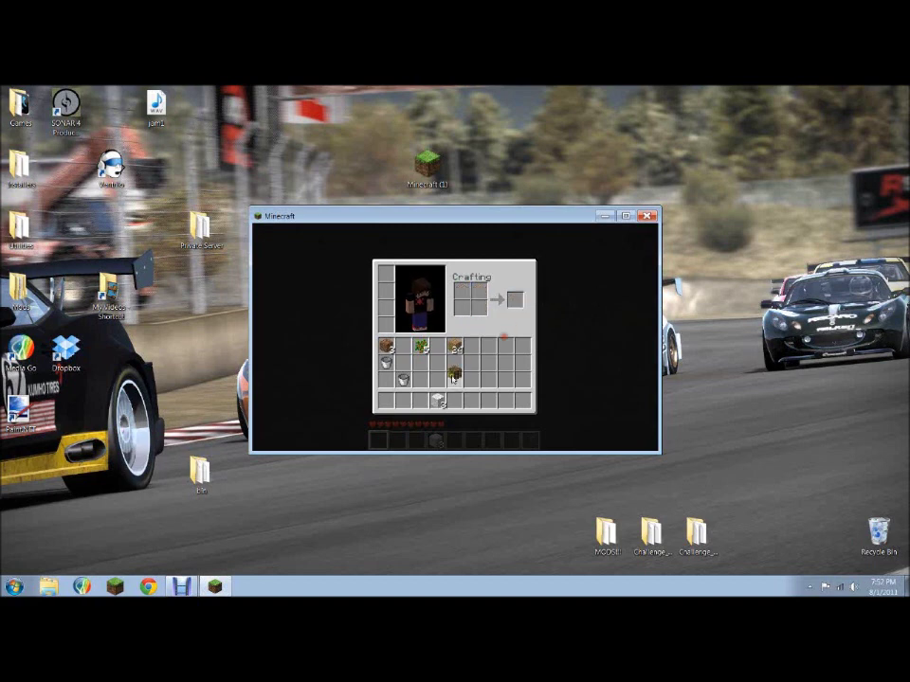
pyautogui.click(420, 401)
pyautogui.press('e')
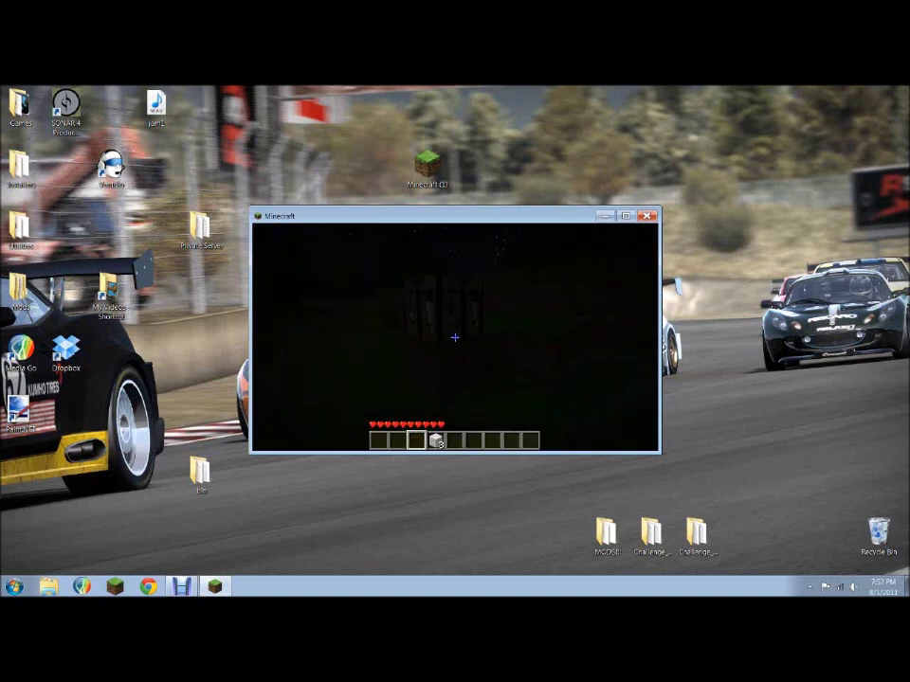
# - Open the crafting table and craft four sticks from two wooden planks stacked vertically
pyautogui.press('e')
pyautogui.click(454, 347)
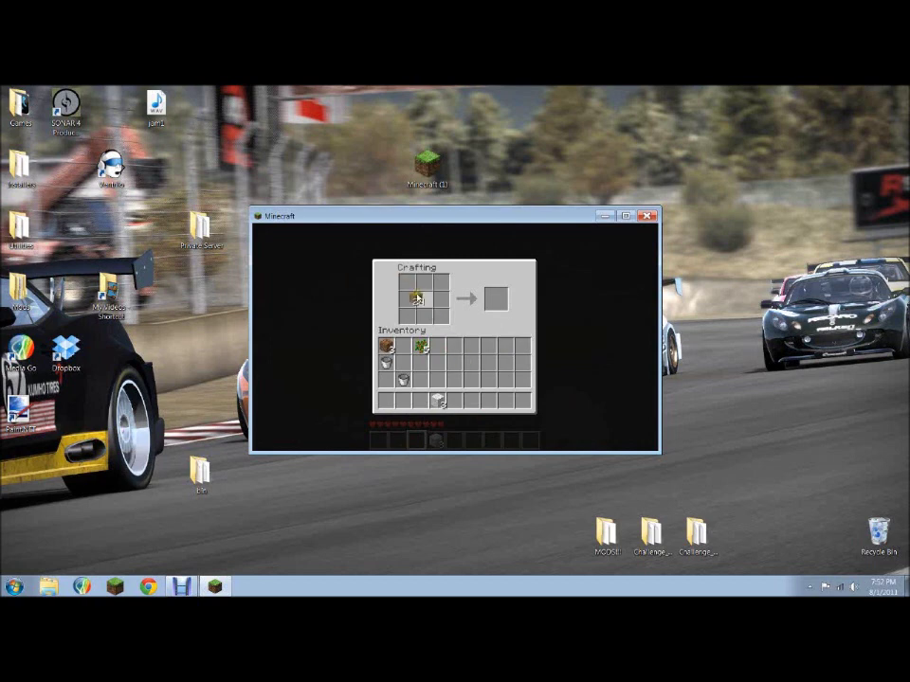
pyautogui.rightClick(441, 299)
pyautogui.rightClick(440, 316)
pyautogui.click(466, 349)
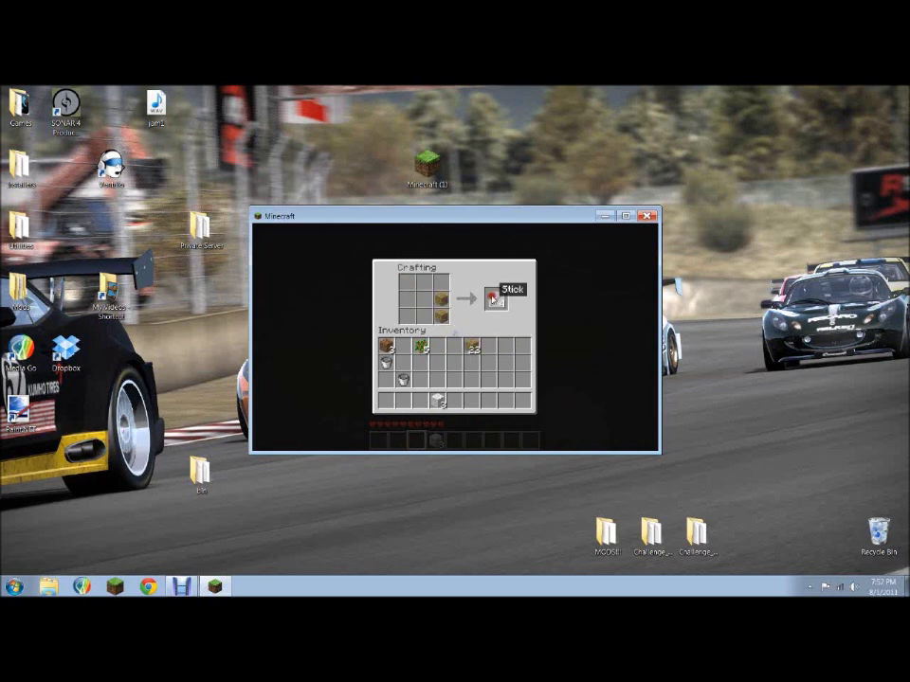
pyautogui.click(496, 300)
# - Place one stick in each outer cell of the crafting grid's middle row and return the remaining sticks to the inventory
pyautogui.click(441, 300)
pyautogui.click(441, 300)
pyautogui.rightClick(407, 299)
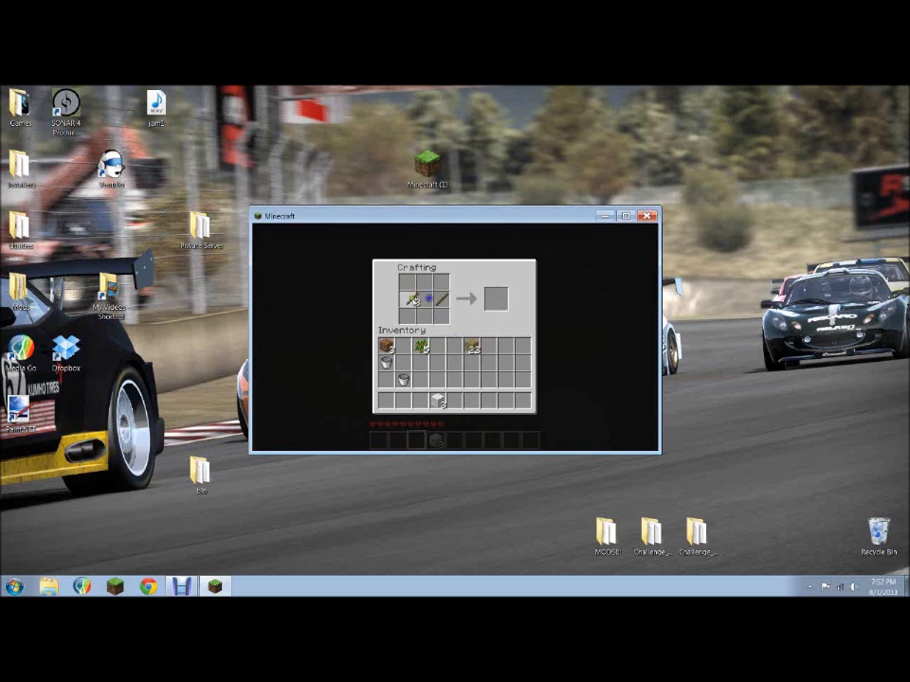
pyautogui.rightClick(441, 300)
pyautogui.click(454, 347)
# - Fill the crafting grid's top and bottom rows with planks, craft a Biplane Wing into the inventory, and leave the crafting table
pyautogui.click(472, 347)
pyautogui.rightClick(406, 316)
pyautogui.rightClick(424, 316)
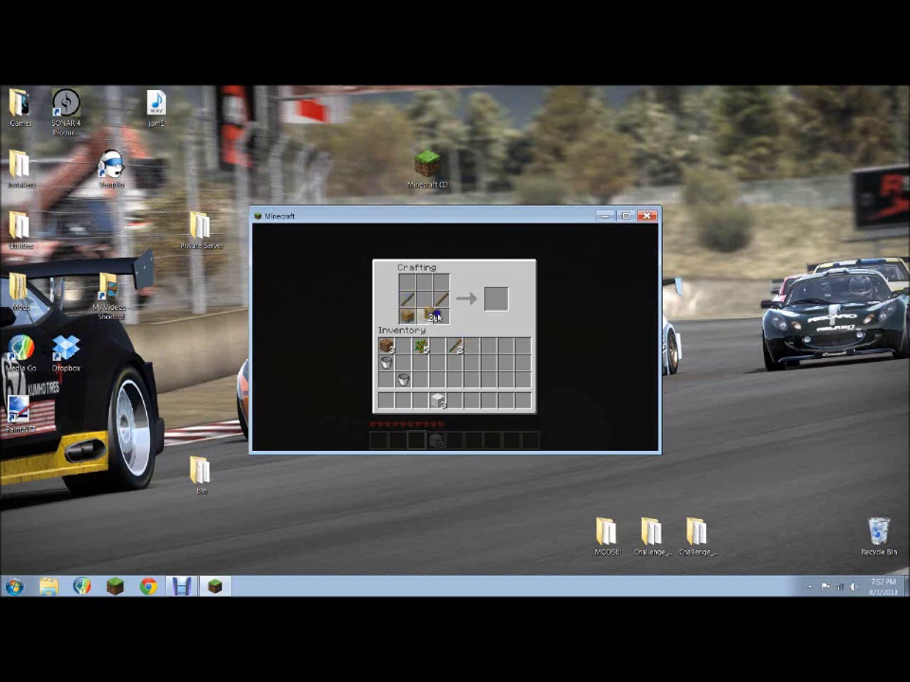
pyautogui.rightClick(440, 315)
pyautogui.rightClick(423, 283)
pyautogui.rightClick(407, 282)
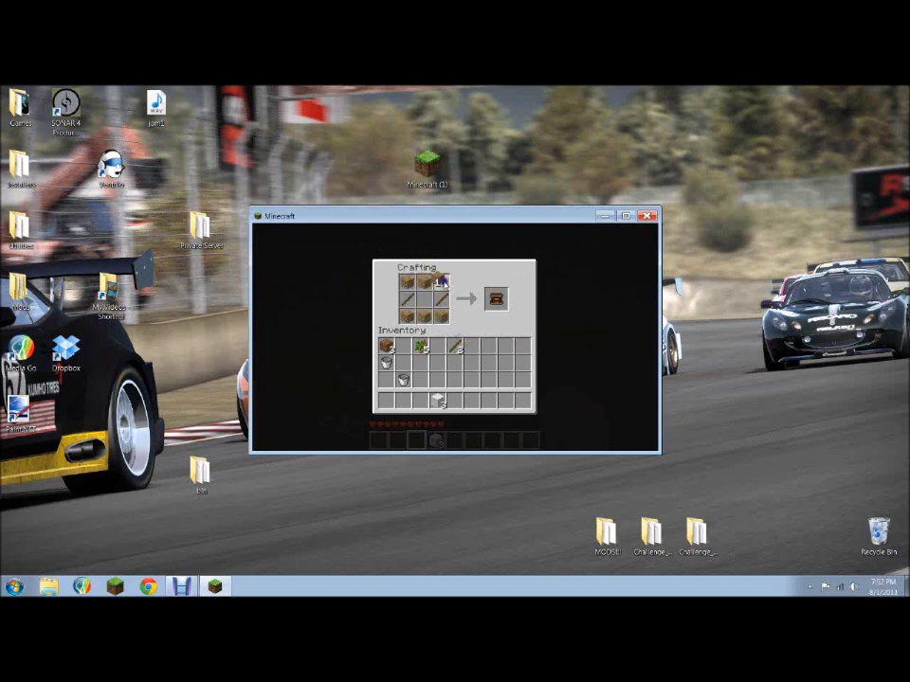
pyautogui.click(489, 364)
pyautogui.click(495, 300)
pyautogui.click(472, 347)
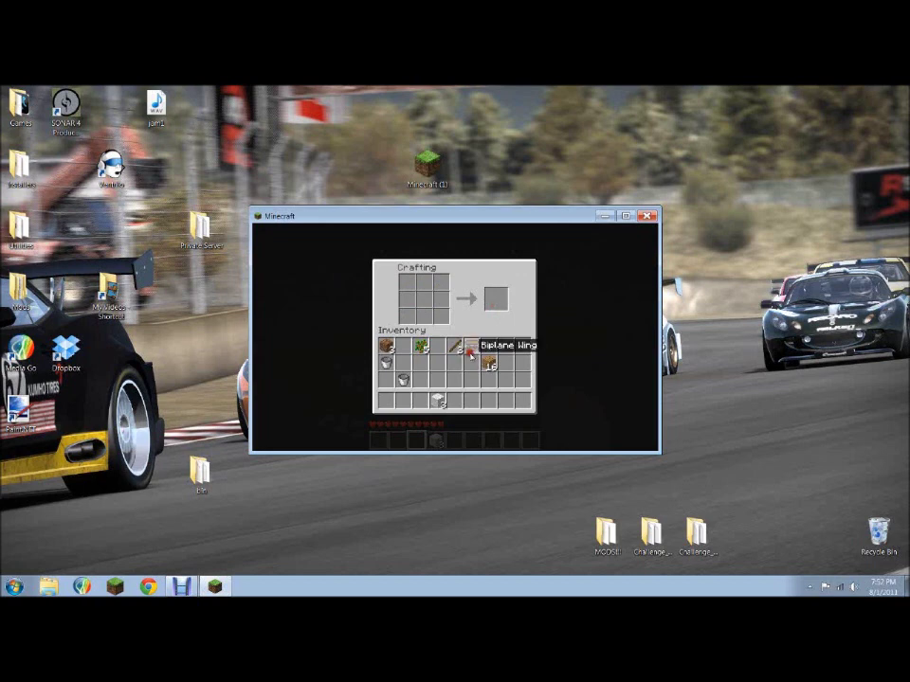
pyautogui.press('e')
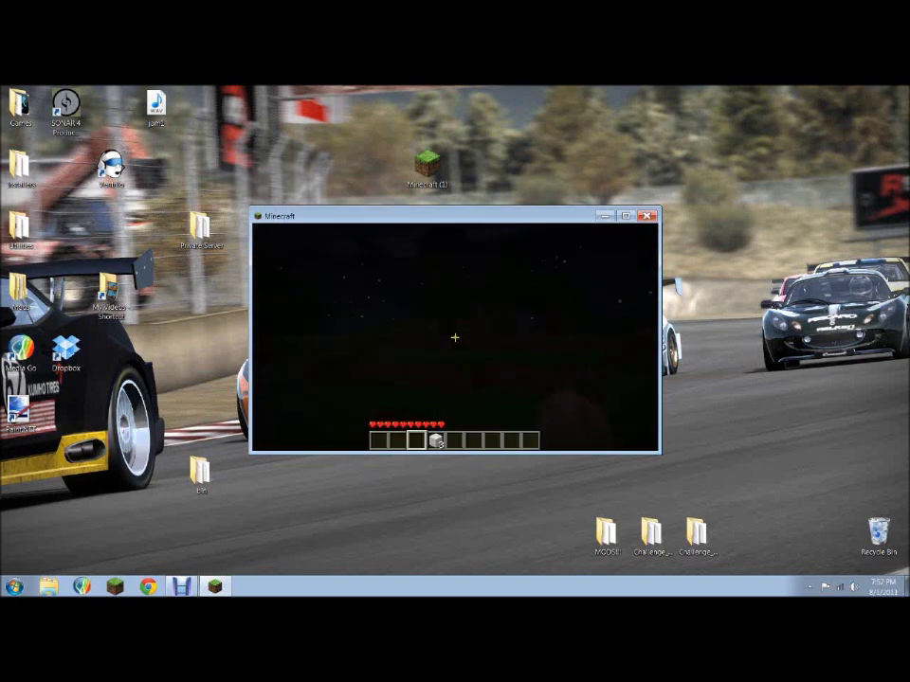